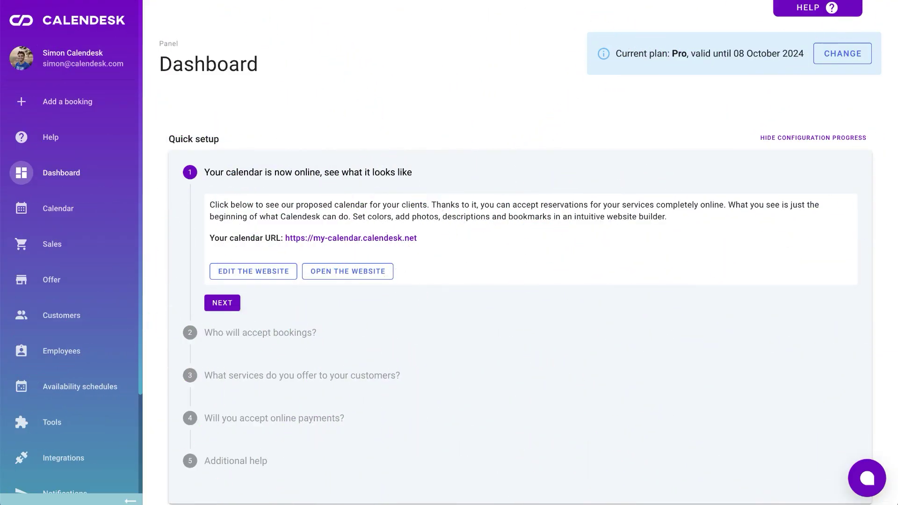
- Open the Quick setup steps for bookings, services, online payments and Additional help, then scroll down to the revenue charts
scroll(430, 128, down, 2)
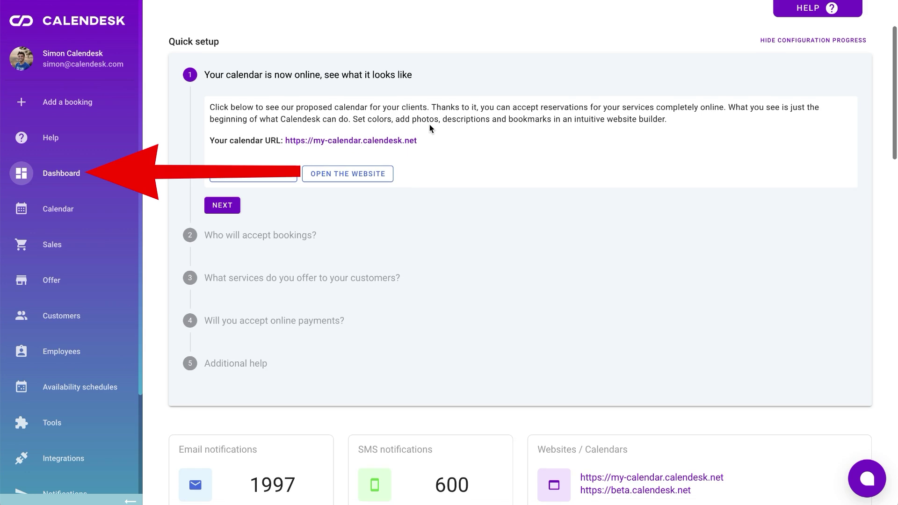
click(304, 236)
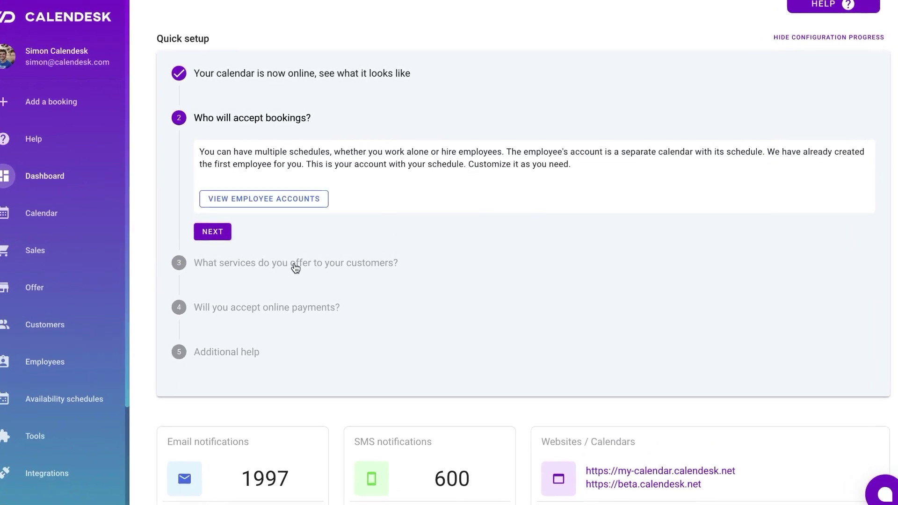
click(294, 266)
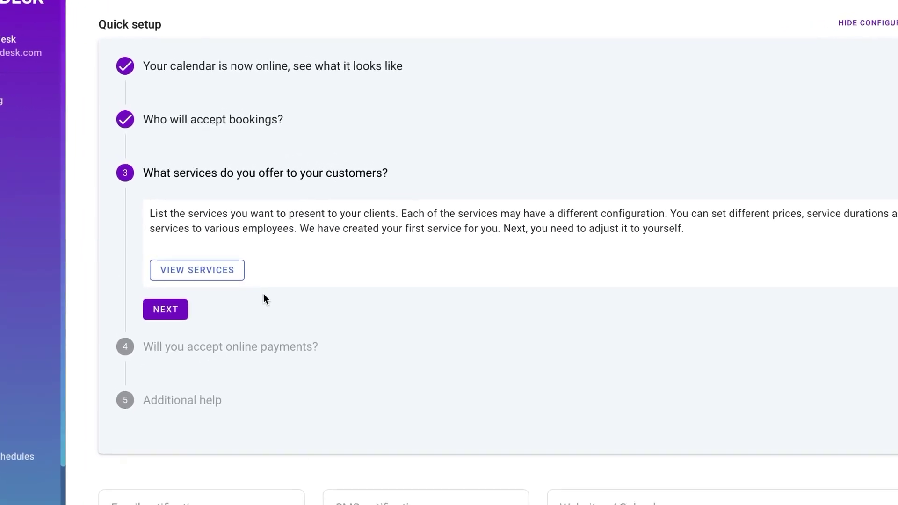
click(252, 347)
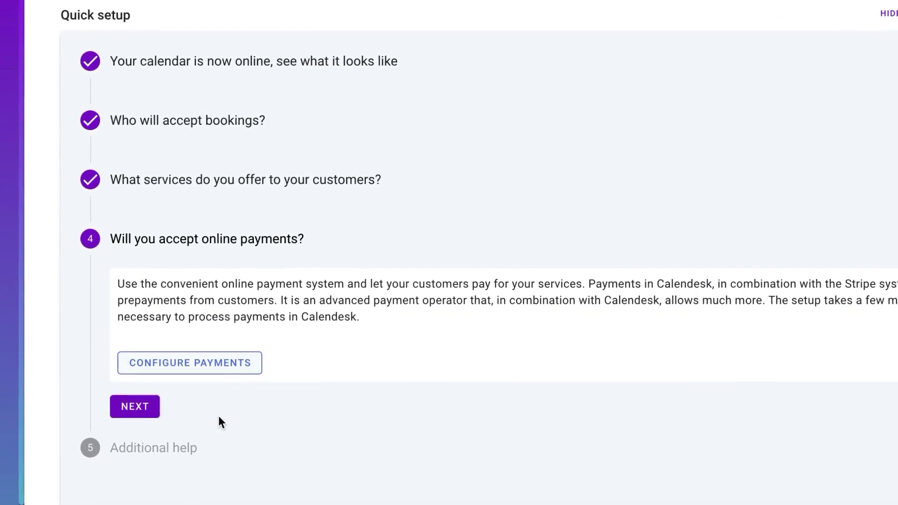
click(193, 456)
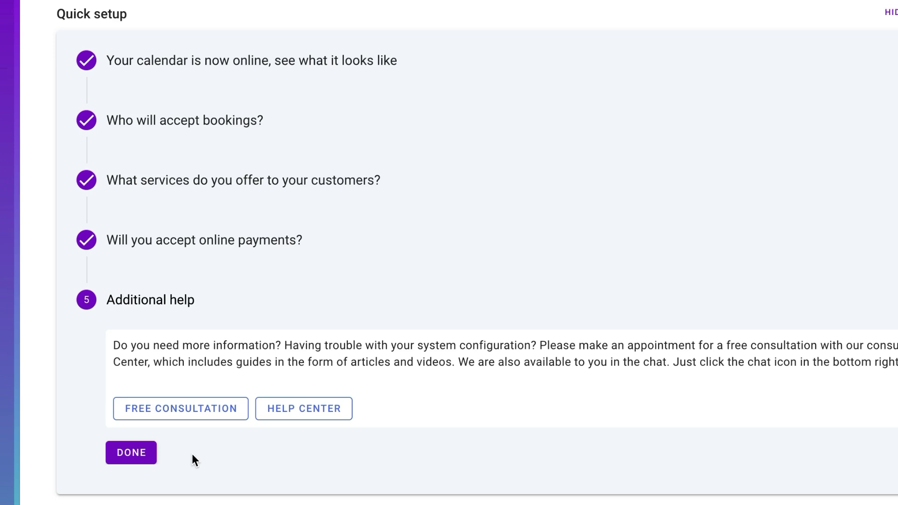
scroll(196, 463, down, 3)
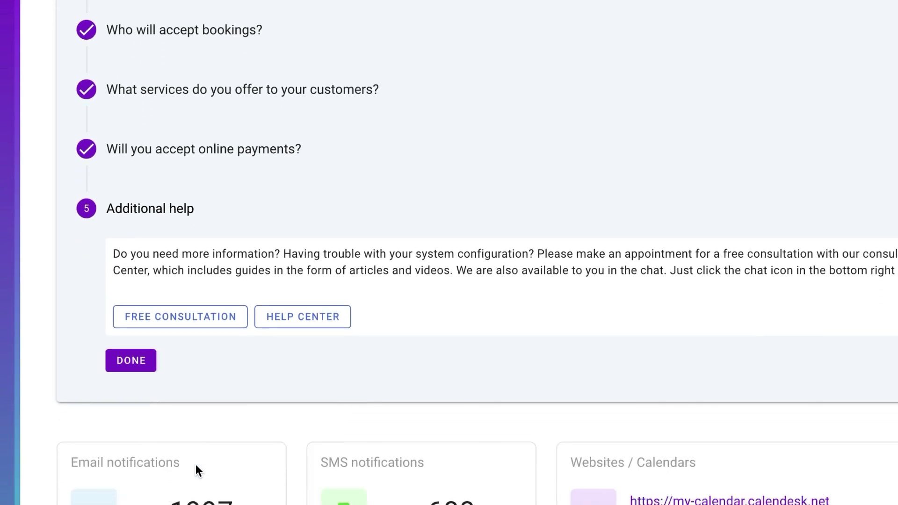
scroll(196, 464, down, 5)
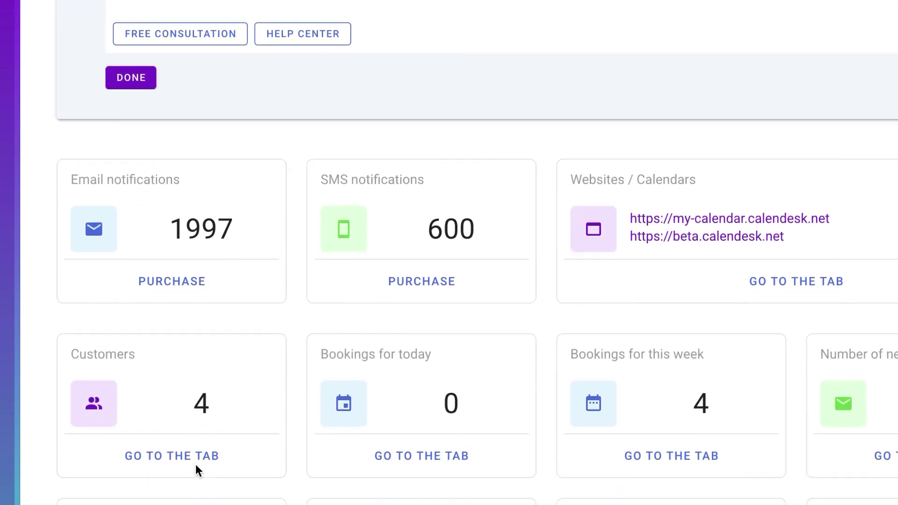
scroll(195, 465, down, 2)
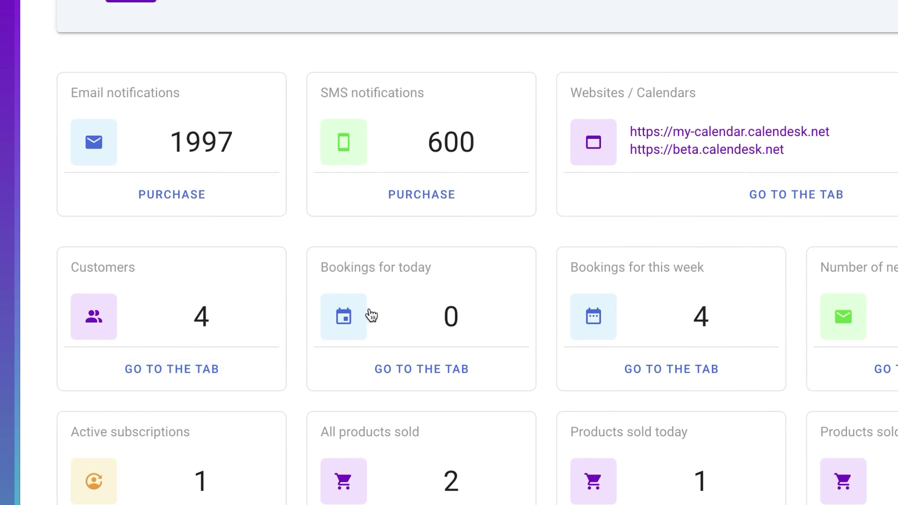
scroll(462, 309, down, 5)
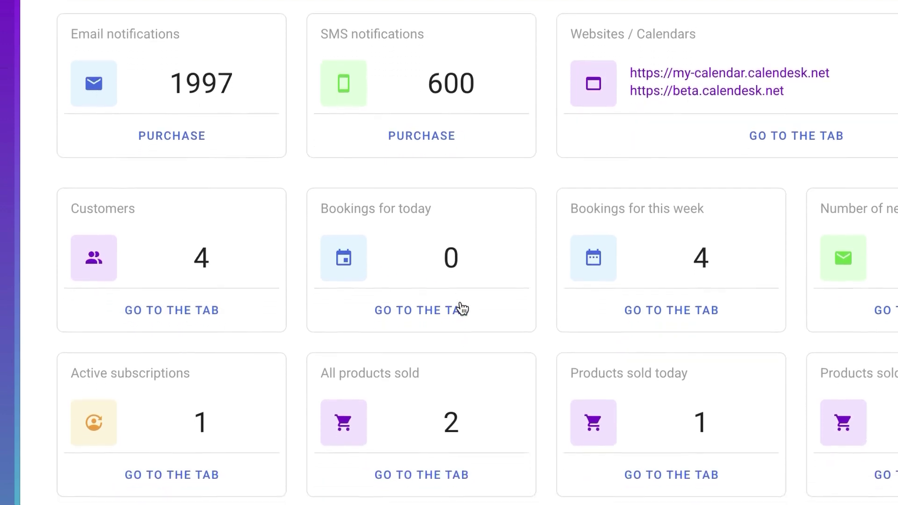
scroll(462, 308, down, 6)
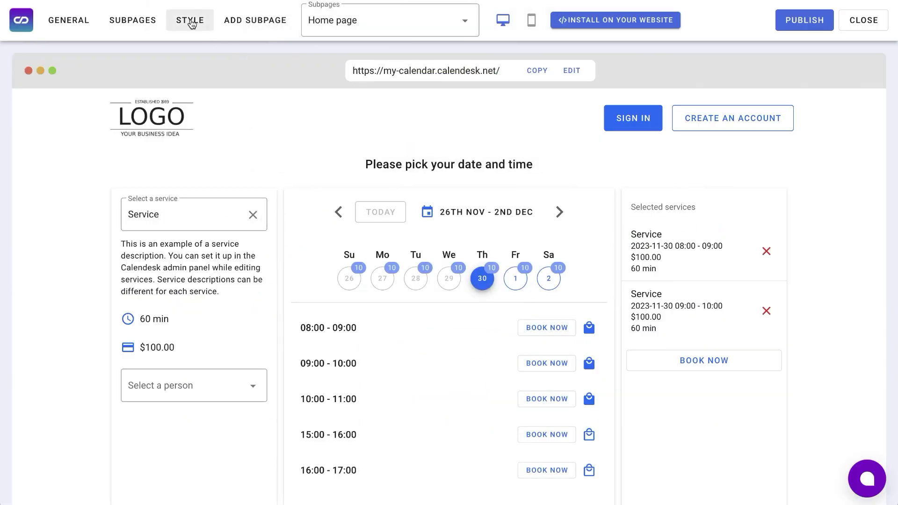
- Change the website's buttons and important elements colour from blue to red
click(190, 20)
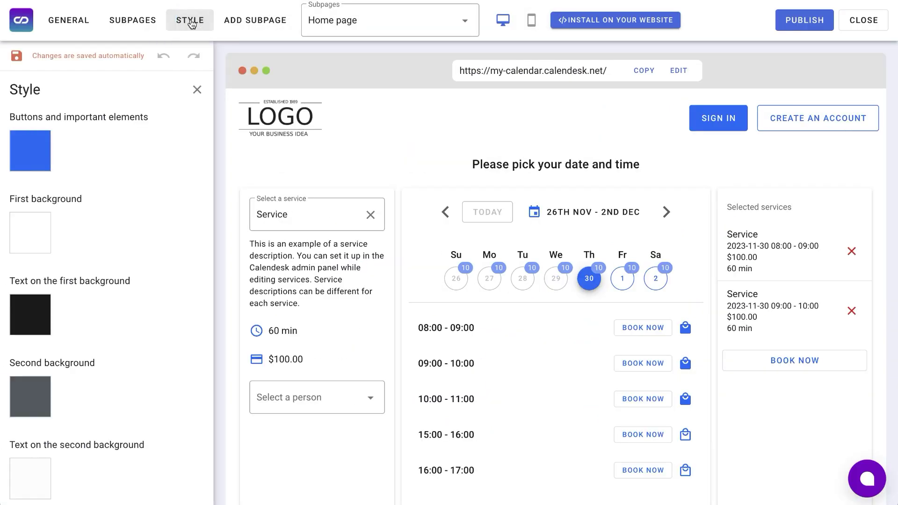
click(31, 161)
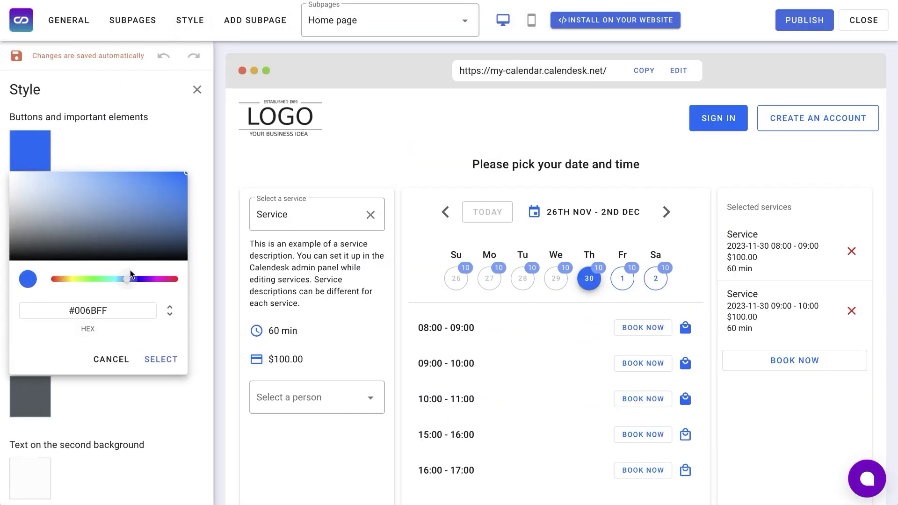
drag(131, 275, 177, 282)
click(161, 360)
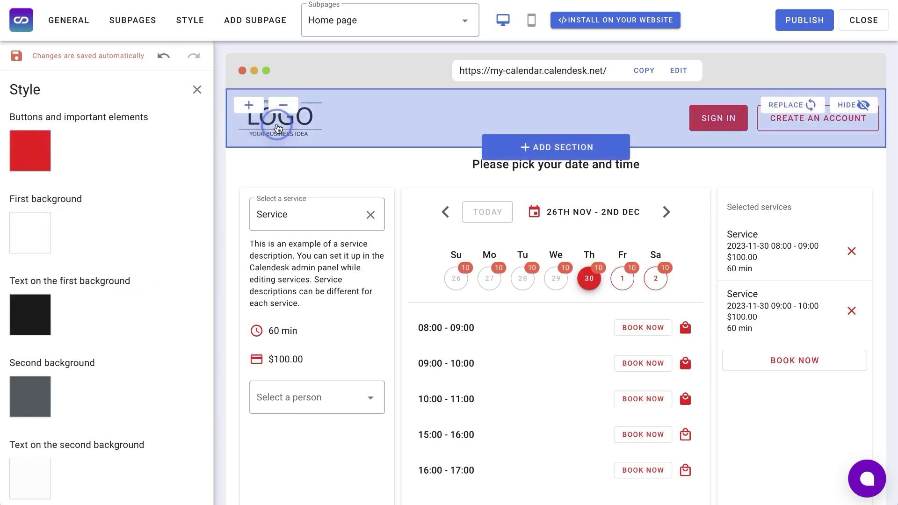
- Insert the Universal lightbulb image-and-text section below the header and bring up the website address settings
click(229, 108)
scroll(130, 254, down, 5)
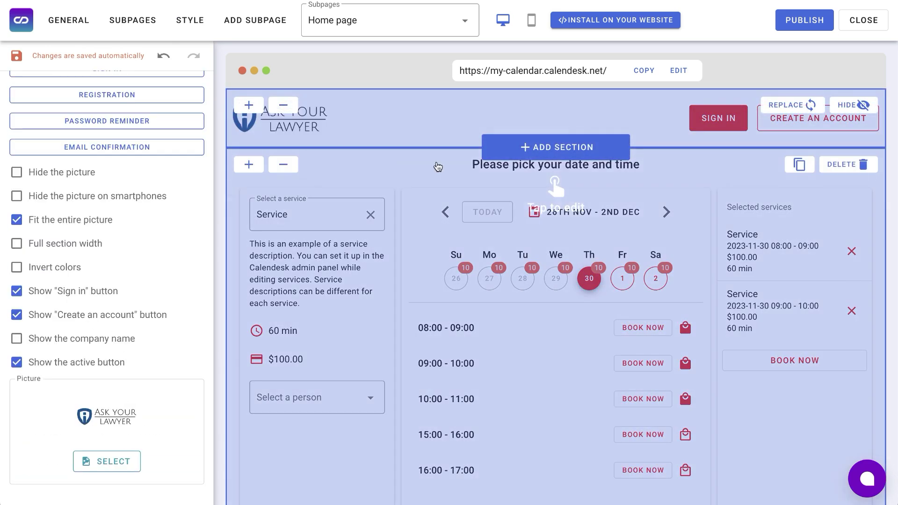
click(537, 149)
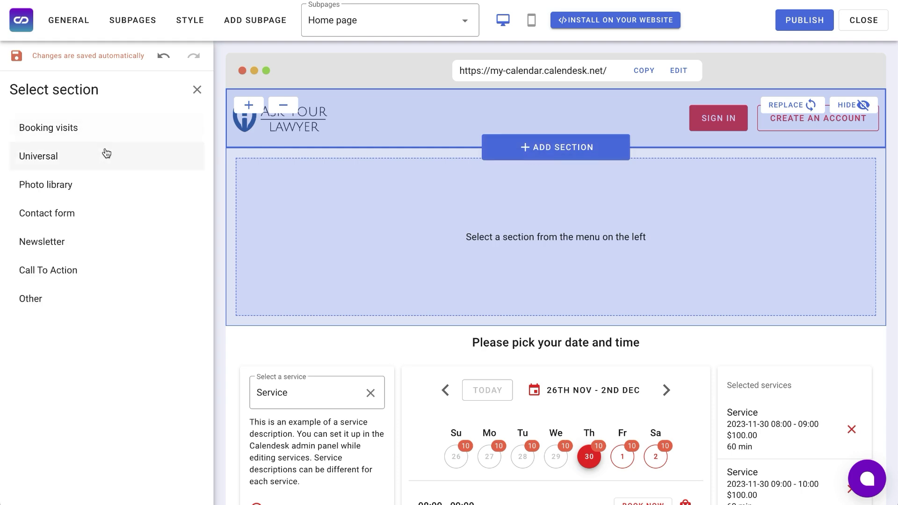
click(104, 130)
click(100, 161)
scroll(320, 241, down, 1)
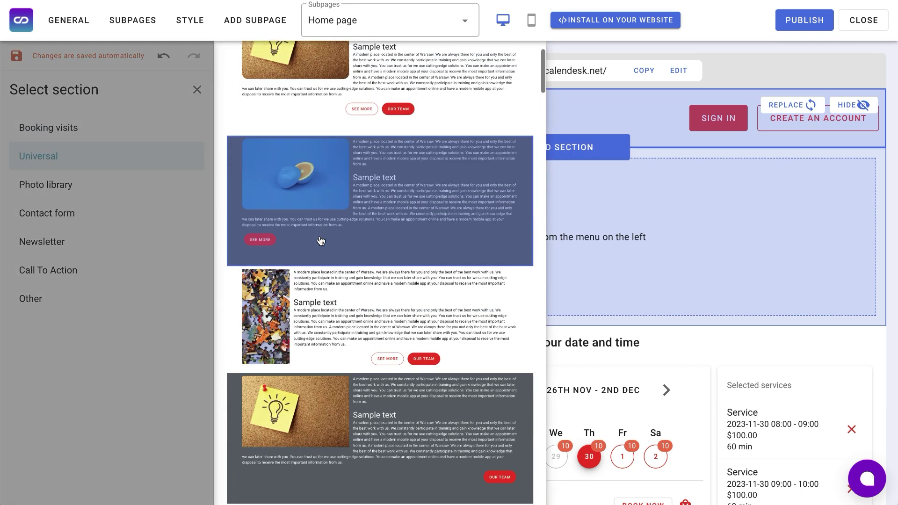
scroll(321, 241, up, 1)
click(366, 158)
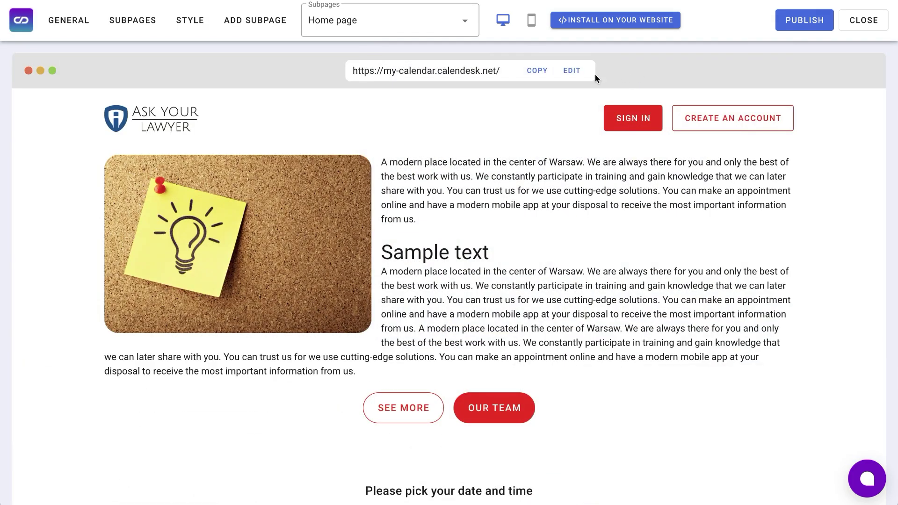
click(571, 71)
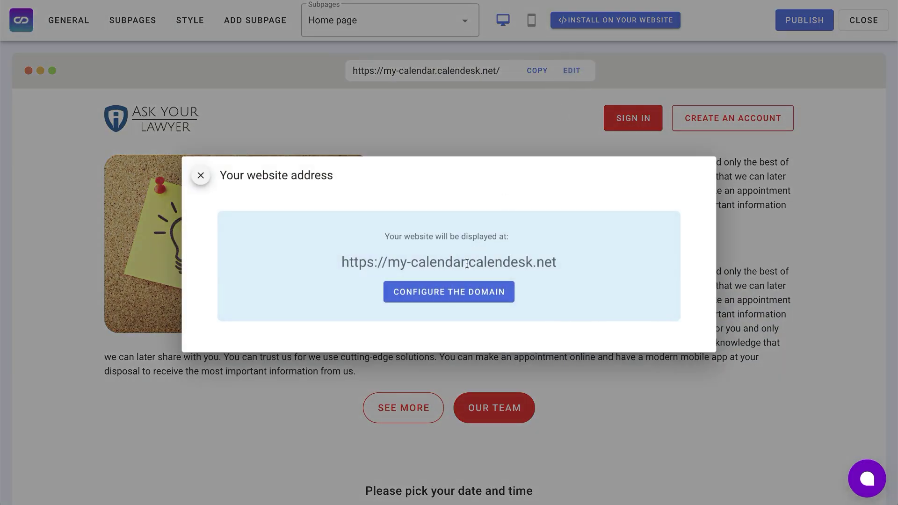
- Connect your own domain, continuing through the domain name and DNS records steps to verification
click(456, 295)
click(318, 313)
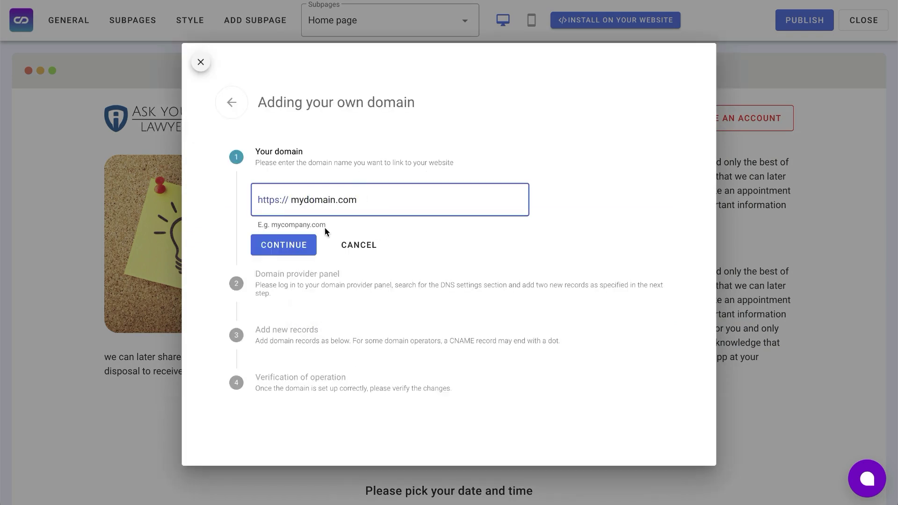
click(300, 246)
click(273, 398)
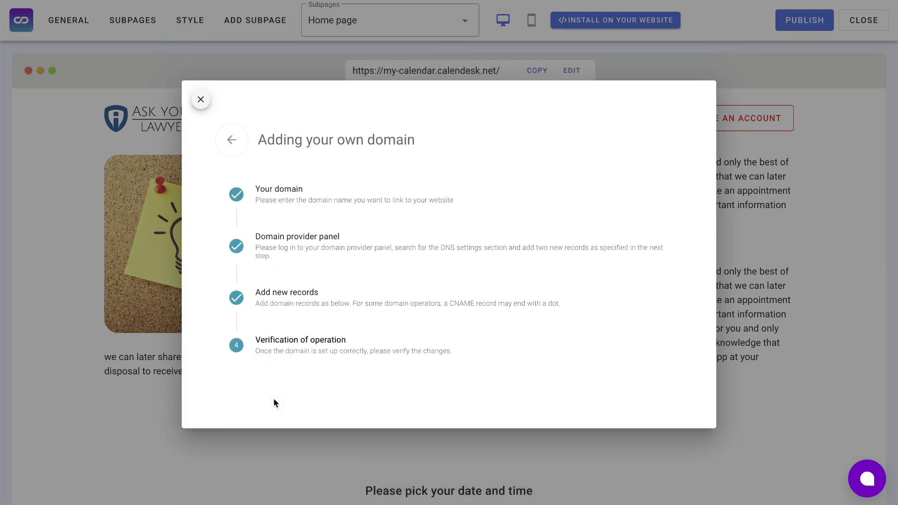
click(307, 372)
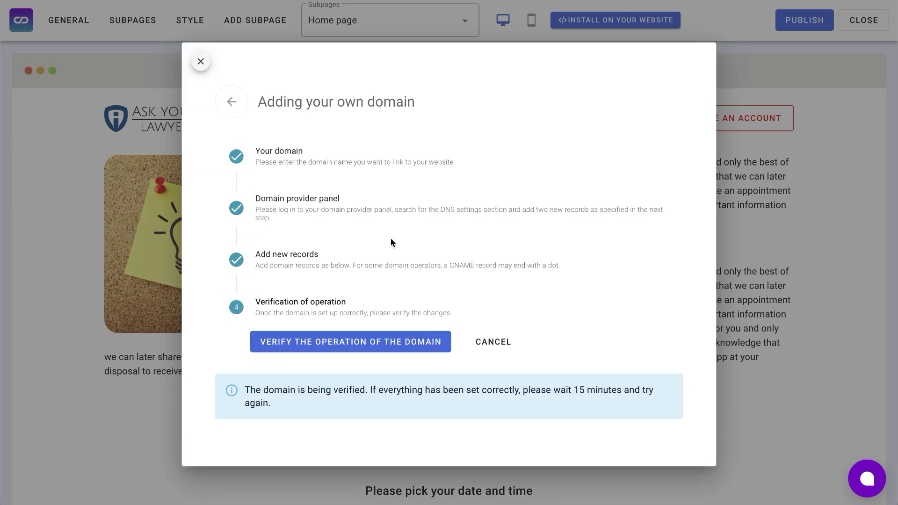
- Close the domain setup and publish the website, confirming the publish
click(875, 213)
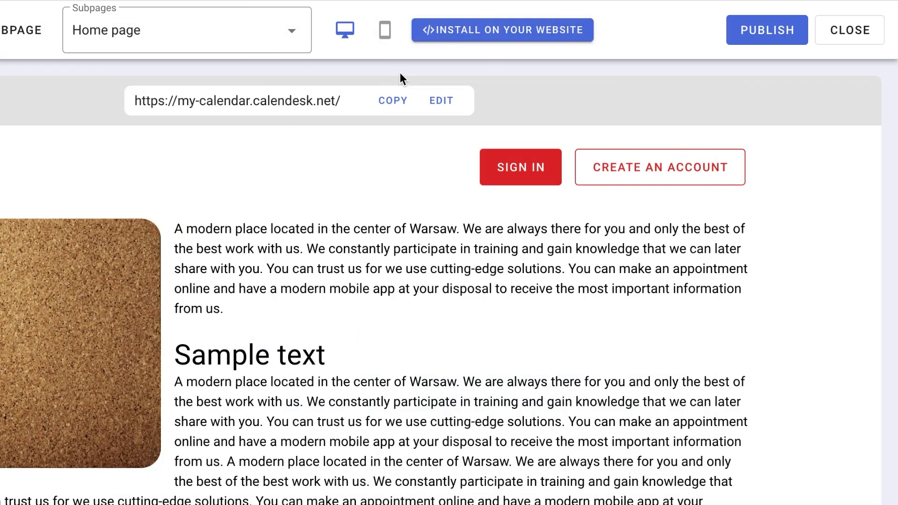
click(752, 34)
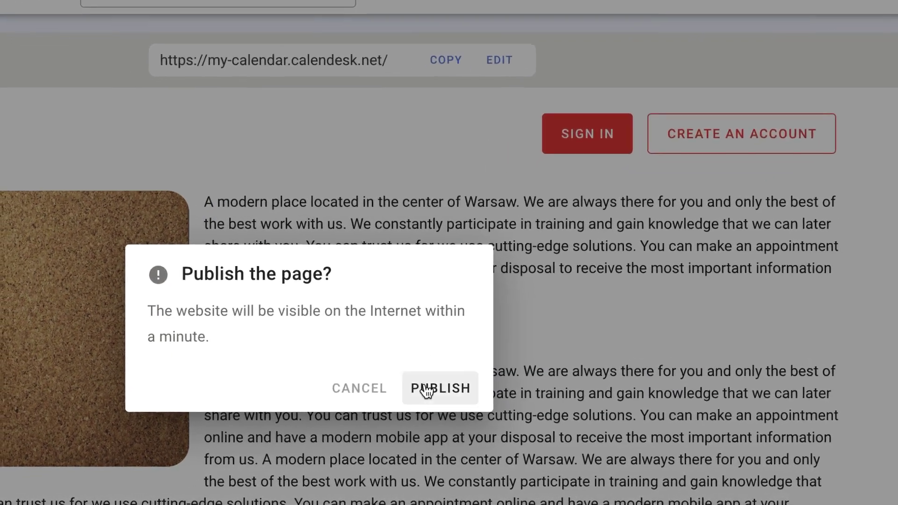
click(397, 394)
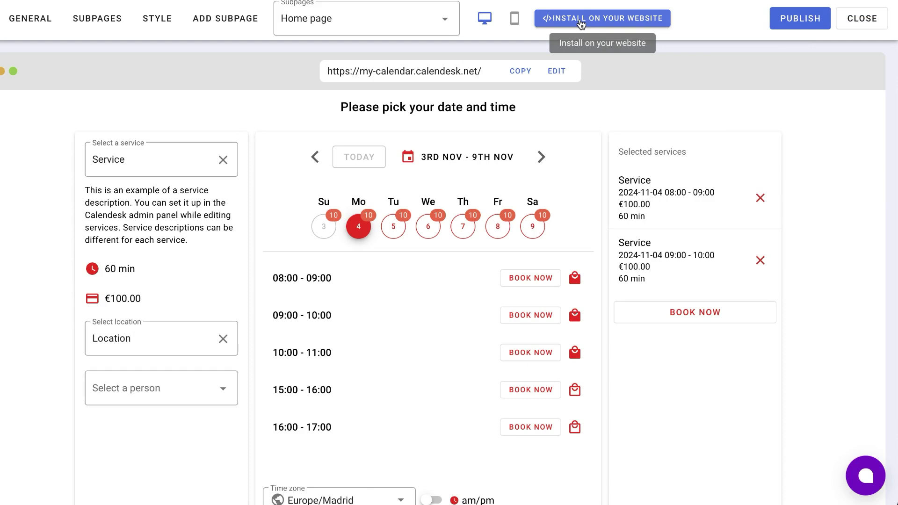
- Try the sample site's booking calendars, picking the 1:00pm slot and the Wednesday 6 Nov 12:00PM demo
click(580, 22)
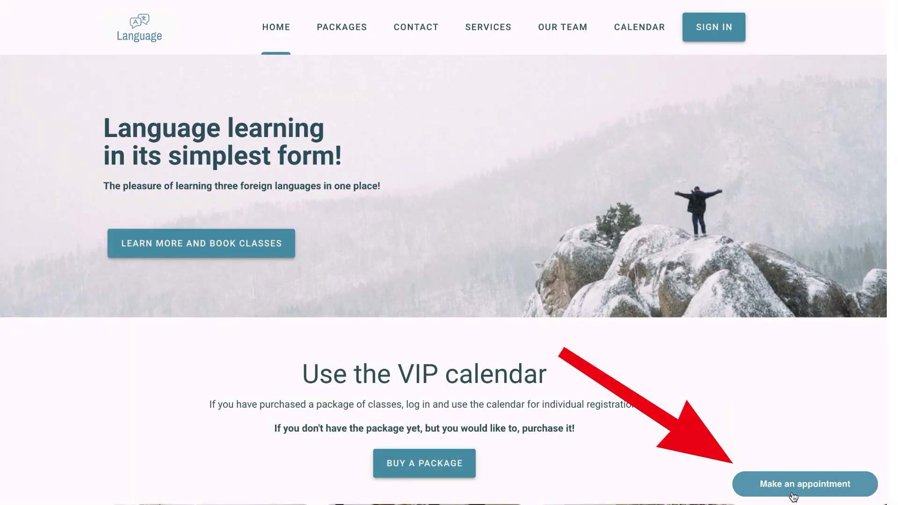
click(790, 487)
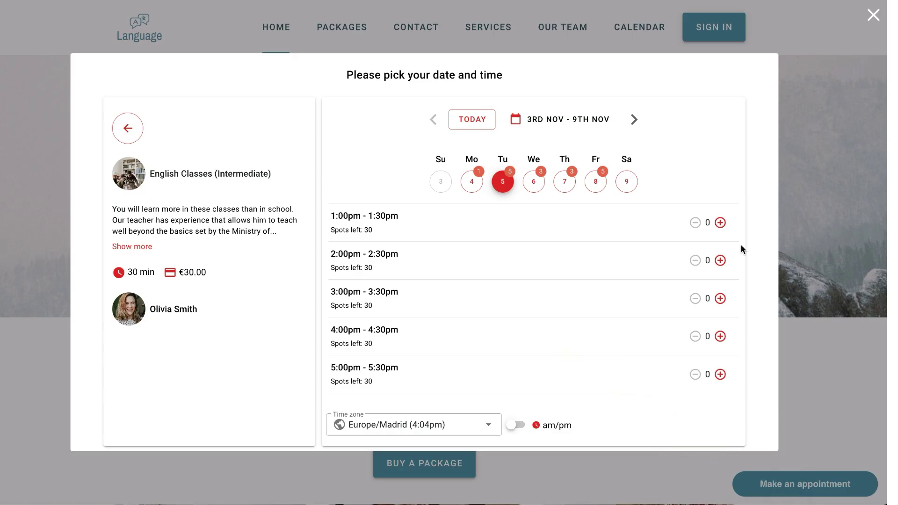
click(720, 223)
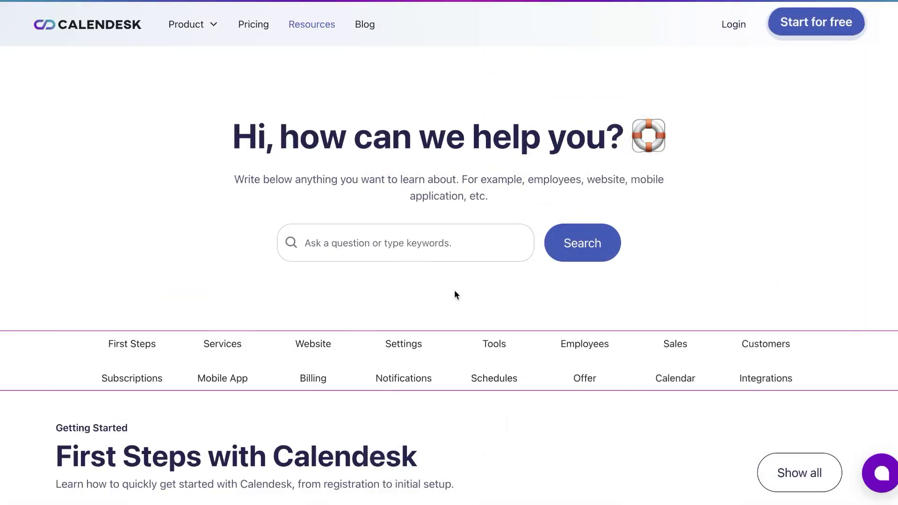
scroll(454, 292, down, 6)
scroll(454, 291, down, 15)
click(521, 321)
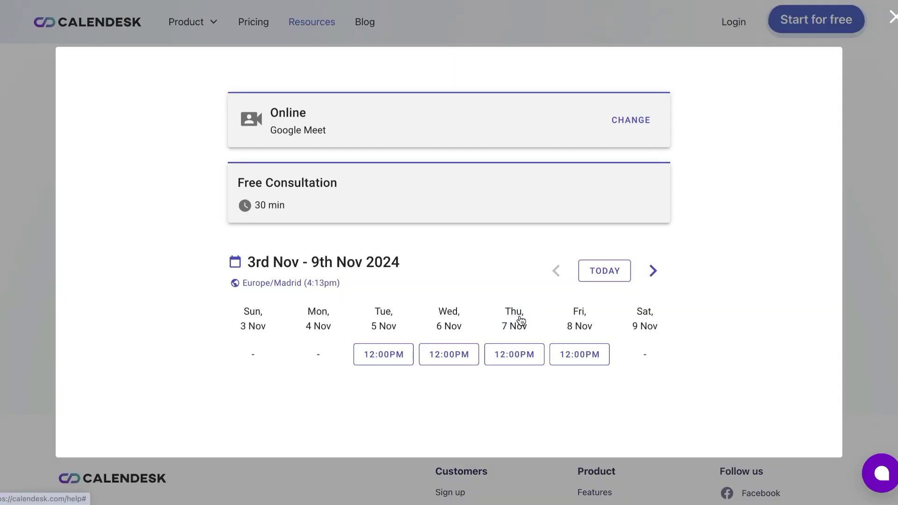
click(449, 354)
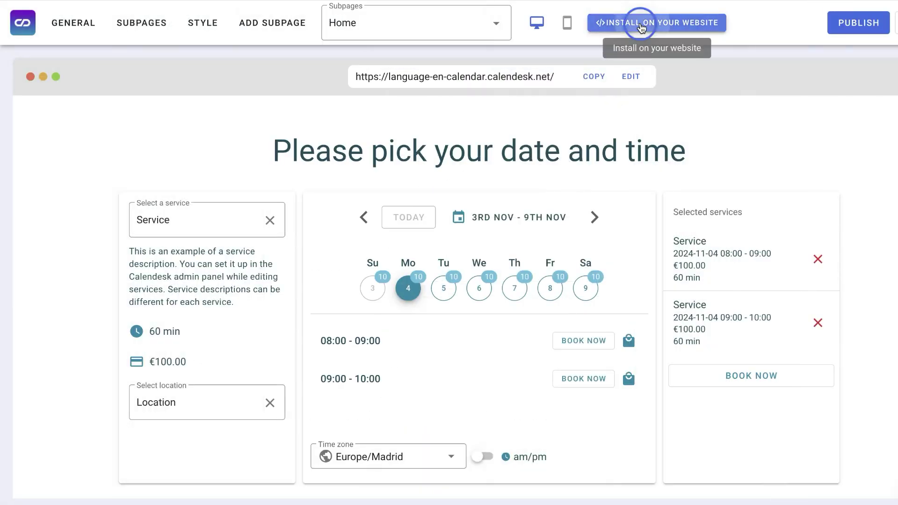
- Copy the Inline Embed code for the booking site
click(642, 28)
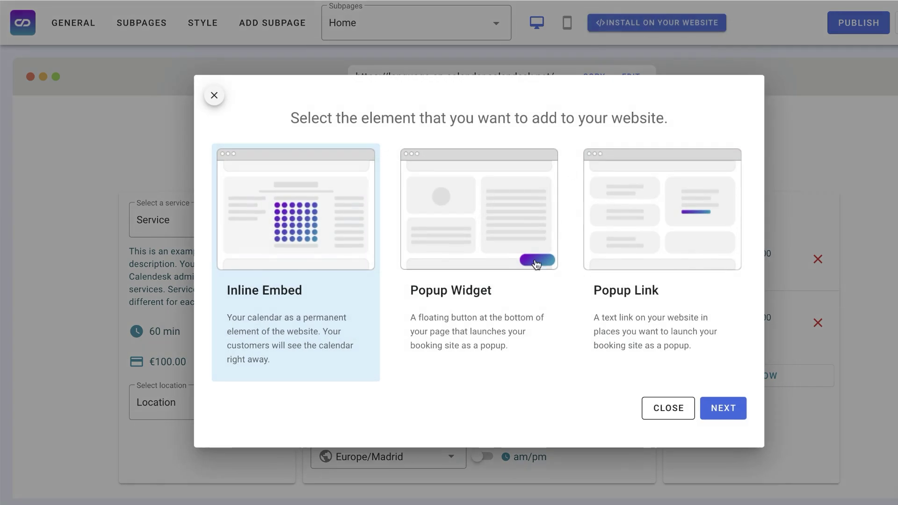
click(733, 417)
click(246, 377)
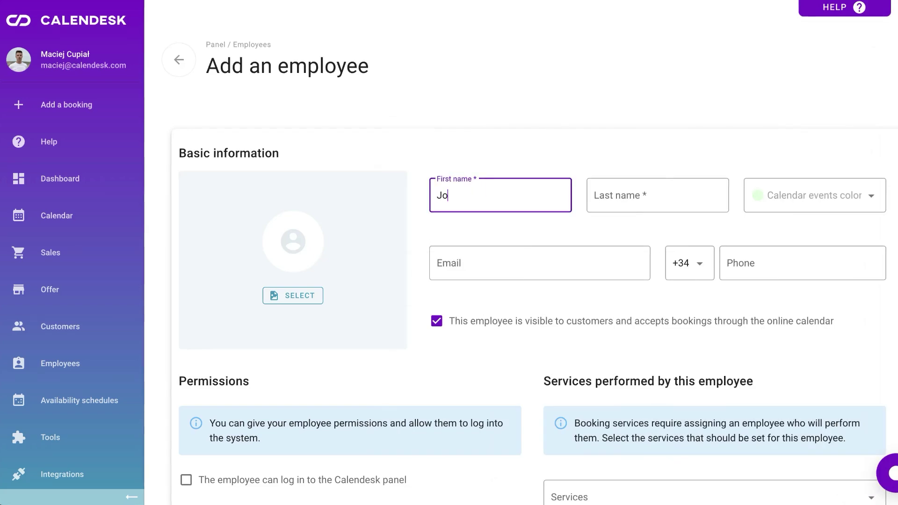
- Enter the new employee's last name and e-mail address
key(Tab)
text(Smith)
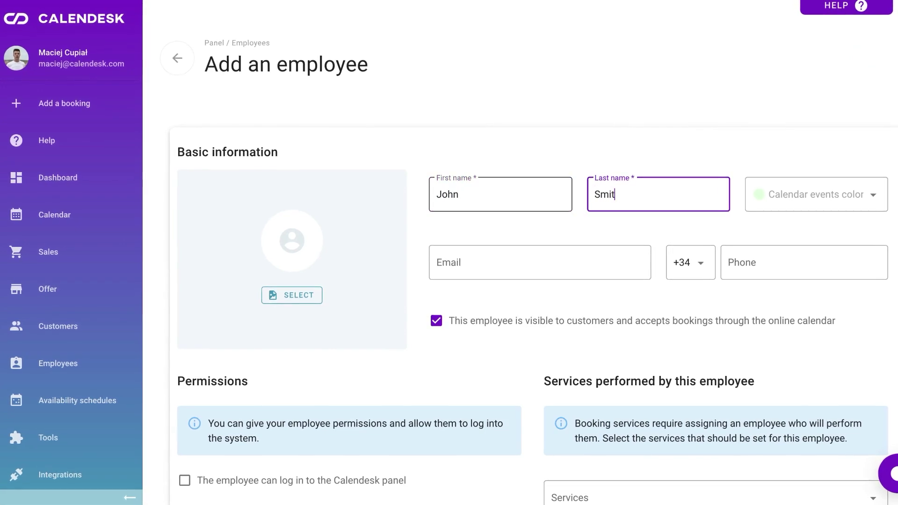
key(Tab)
key(Tab)
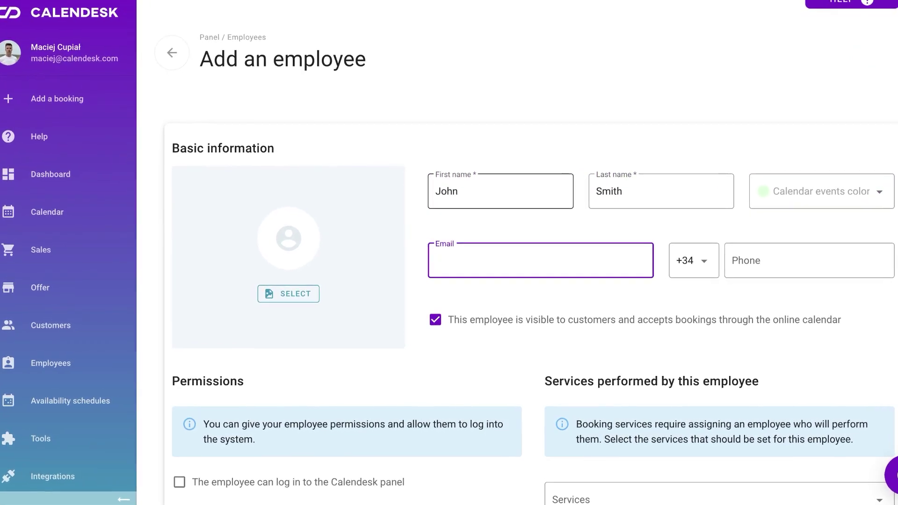
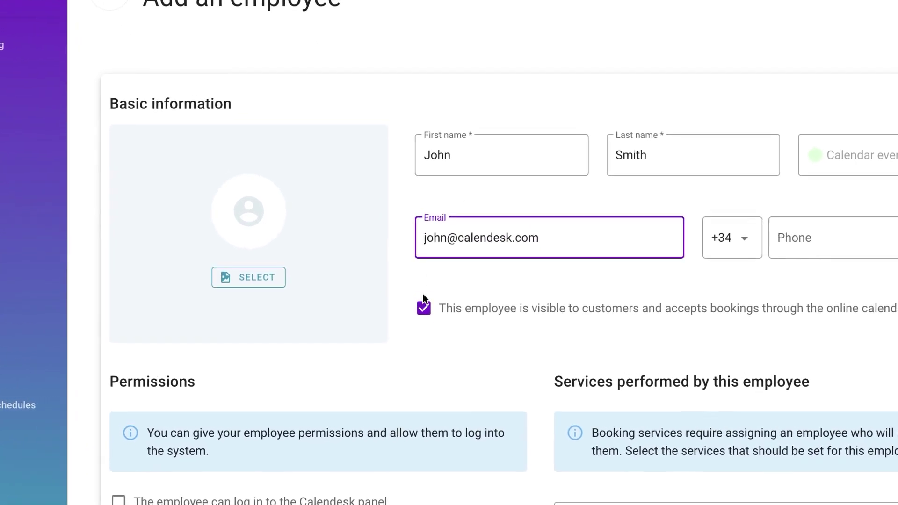
- Allow the employee to log in to the Calendesk panel with the Employee (restricted) function
scroll(418, 314, down, 6)
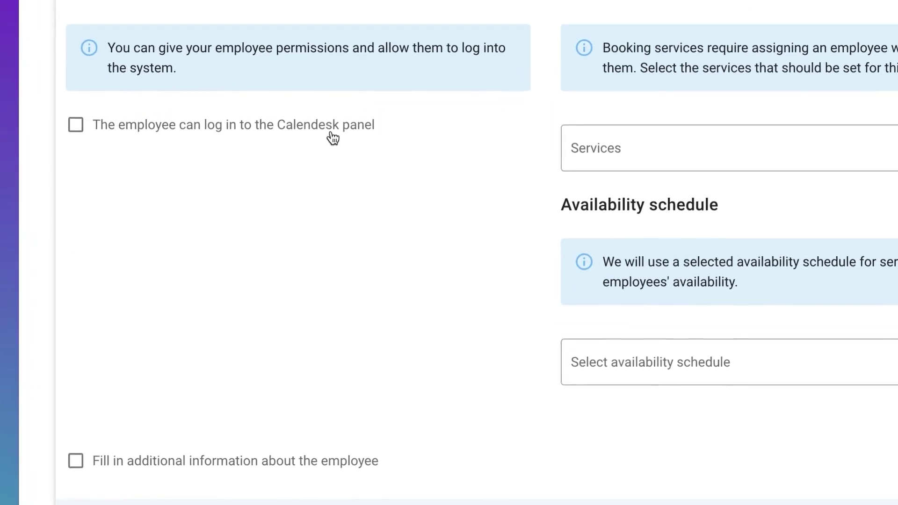
click(335, 131)
scroll(329, 136, down, 10)
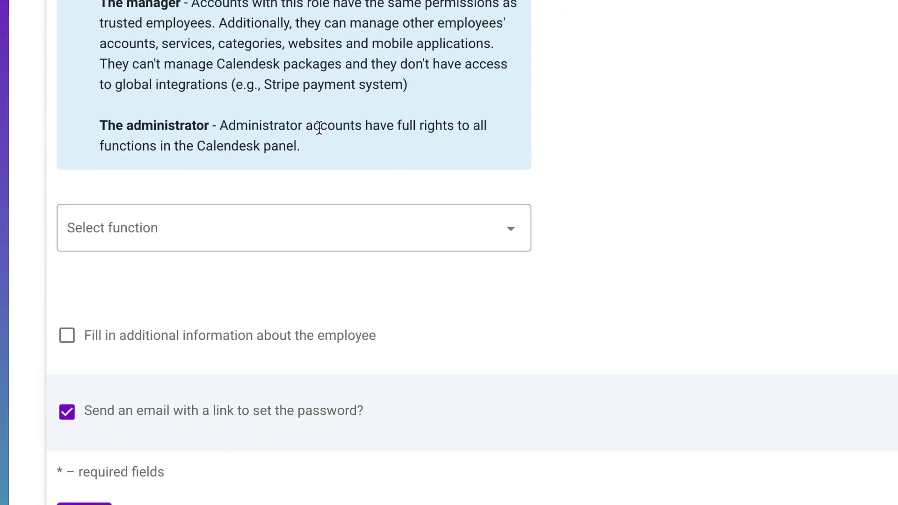
click(231, 227)
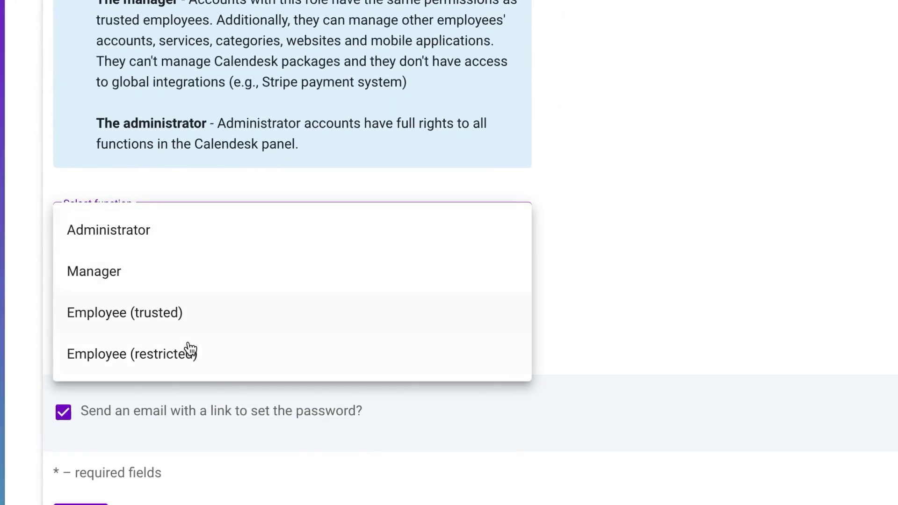
click(188, 355)
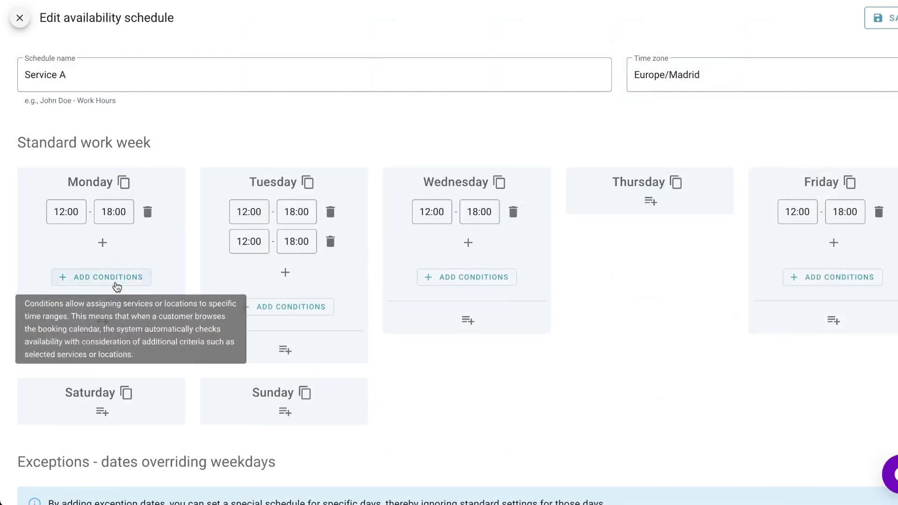
- Add an English Classes condition to Monday's hours and a second Monday range ending at 20:00
click(101, 277)
click(419, 185)
click(422, 254)
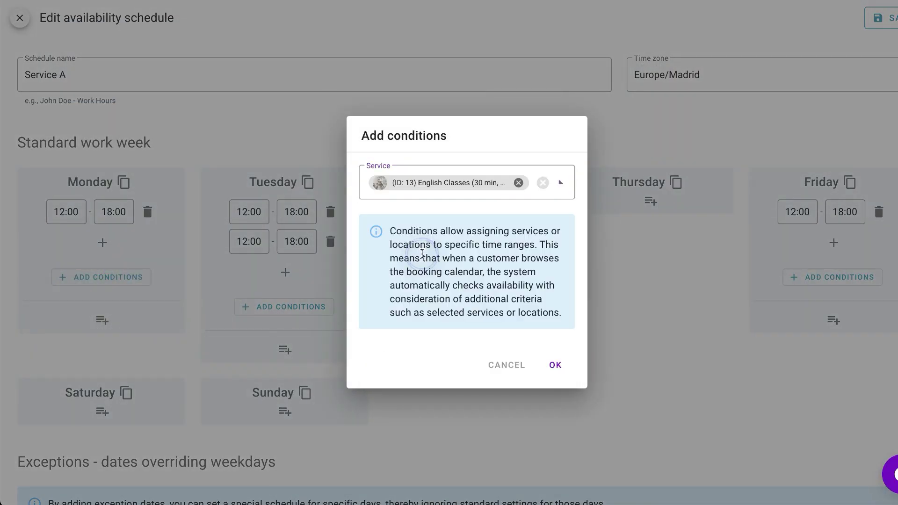
click(555, 366)
click(102, 352)
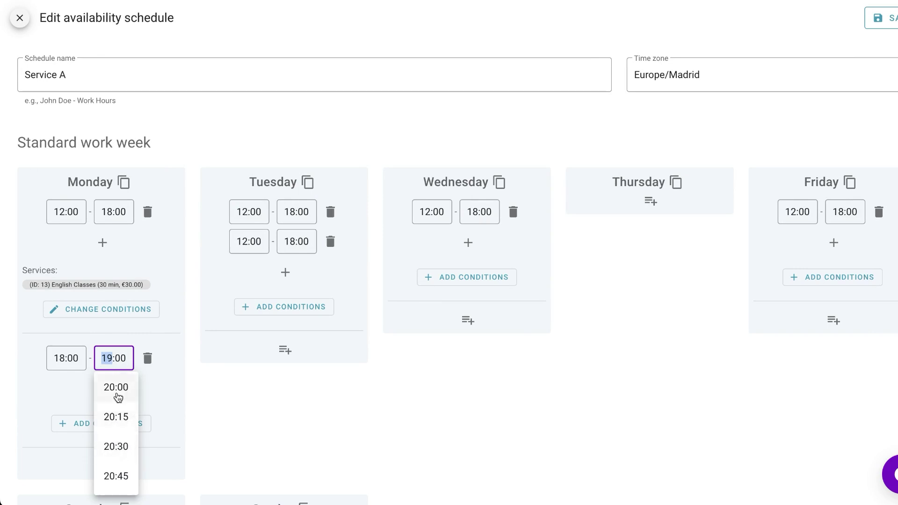
click(117, 395)
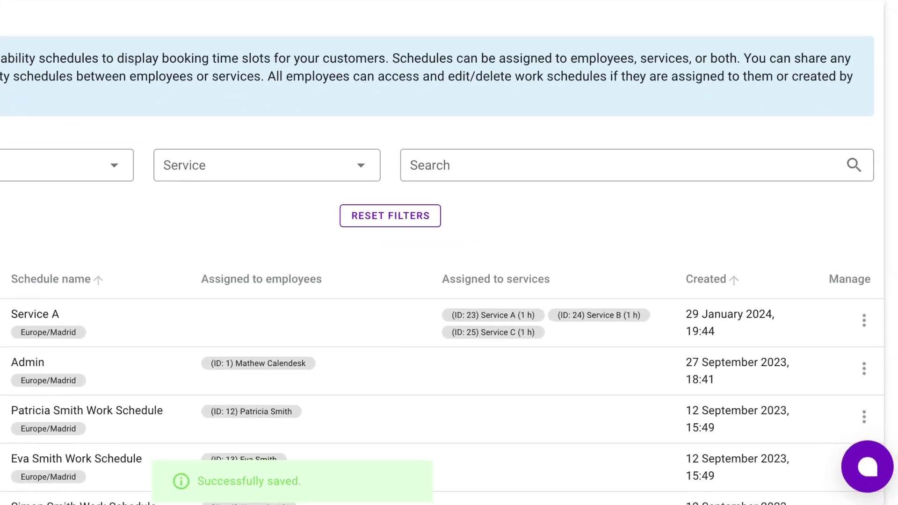
- Assign the Service A schedule to the employee with ID 15 and save
click(851, 307)
click(805, 393)
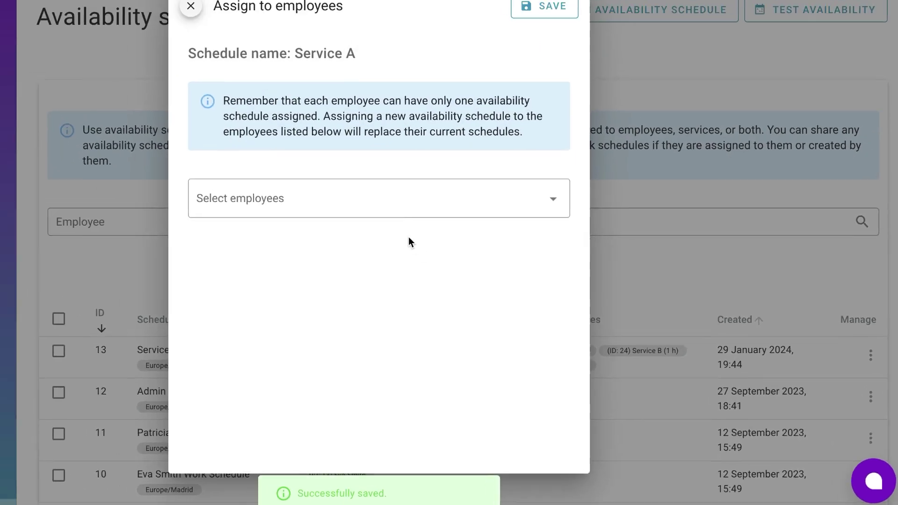
click(407, 201)
click(374, 239)
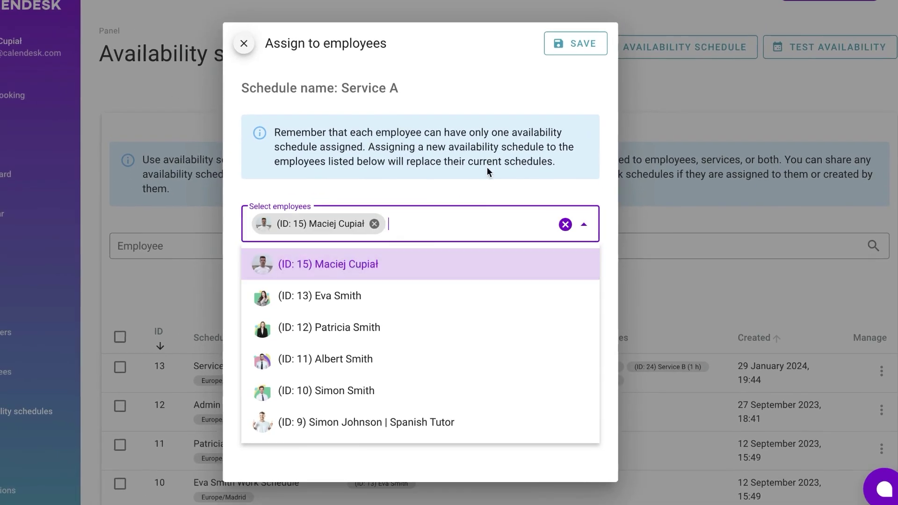
click(561, 47)
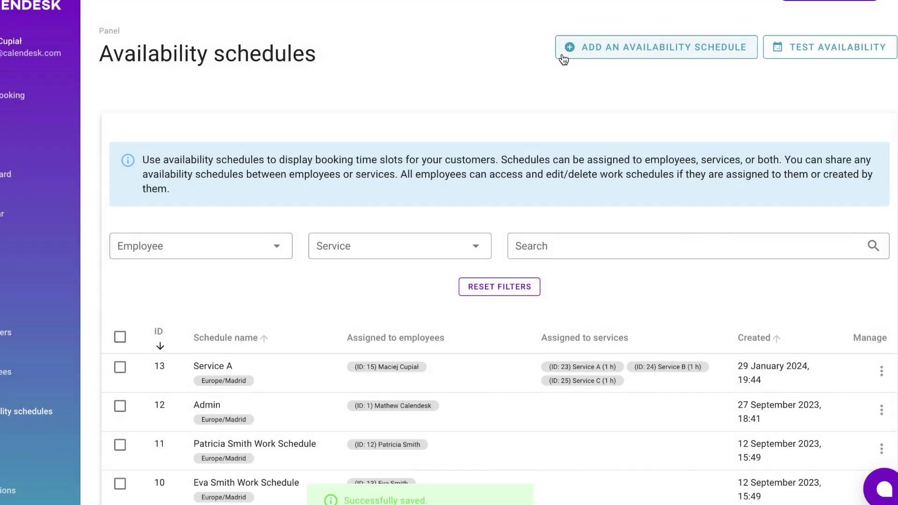
- Test availability for English Classes - Intermediate
click(808, 60)
click(378, 47)
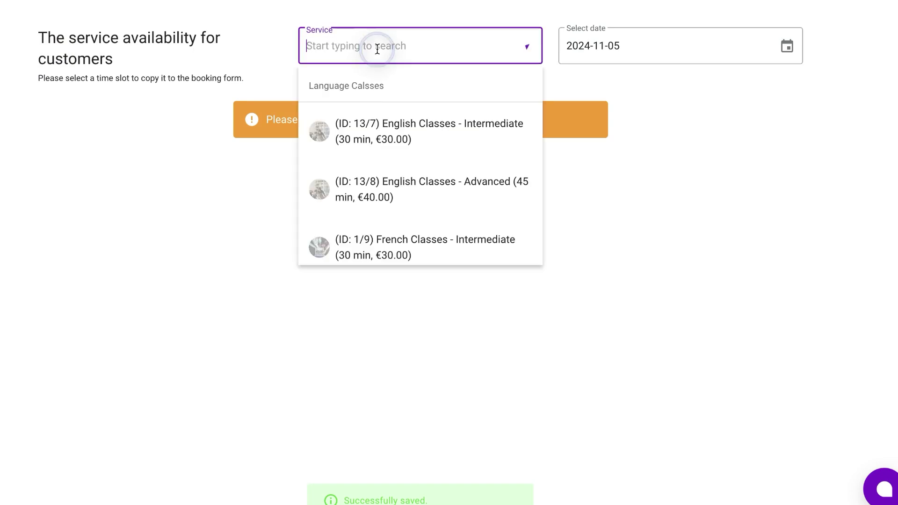
click(383, 127)
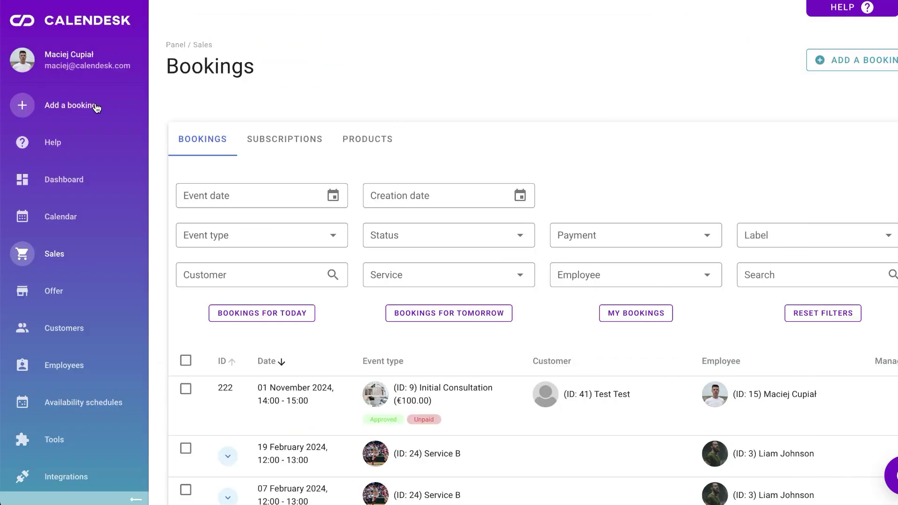
- Create an English Classes - Intermediate booking with the conducting employee and the found customer
click(90, 104)
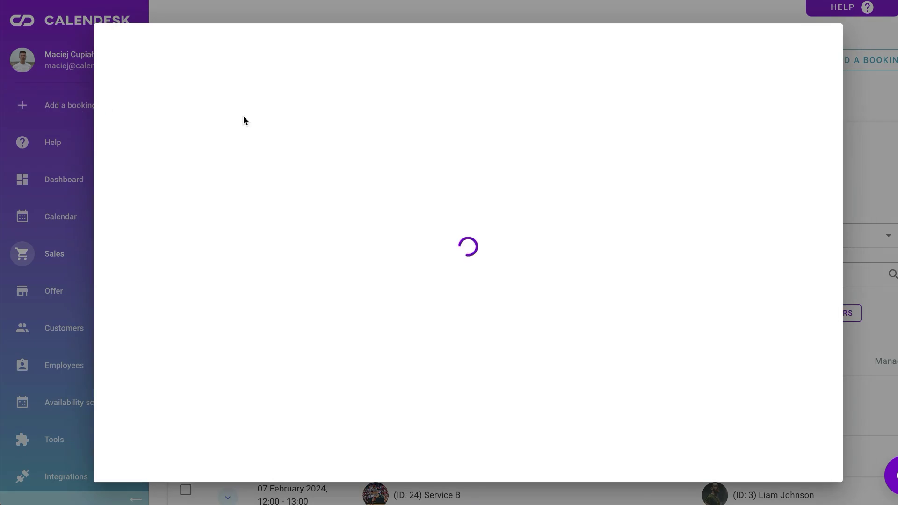
click(242, 158)
click(262, 237)
click(231, 253)
scroll(240, 371, down, 3)
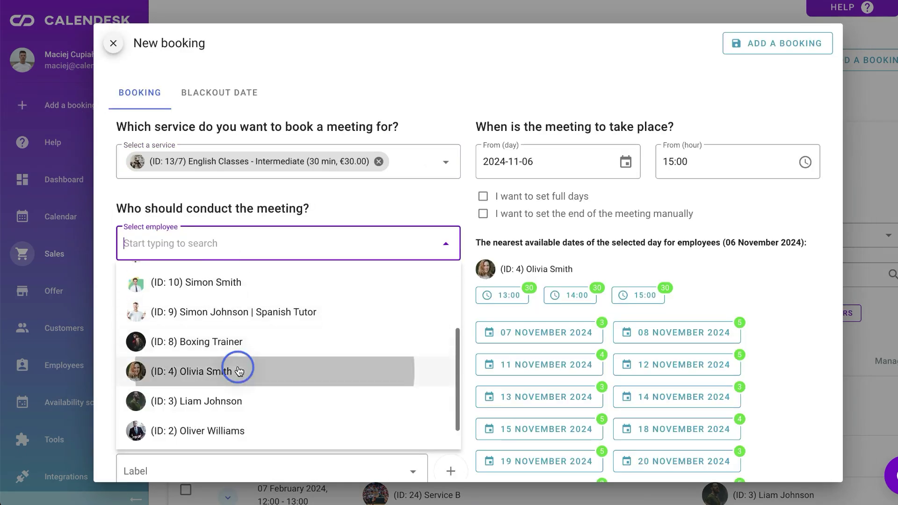
click(237, 369)
click(243, 392)
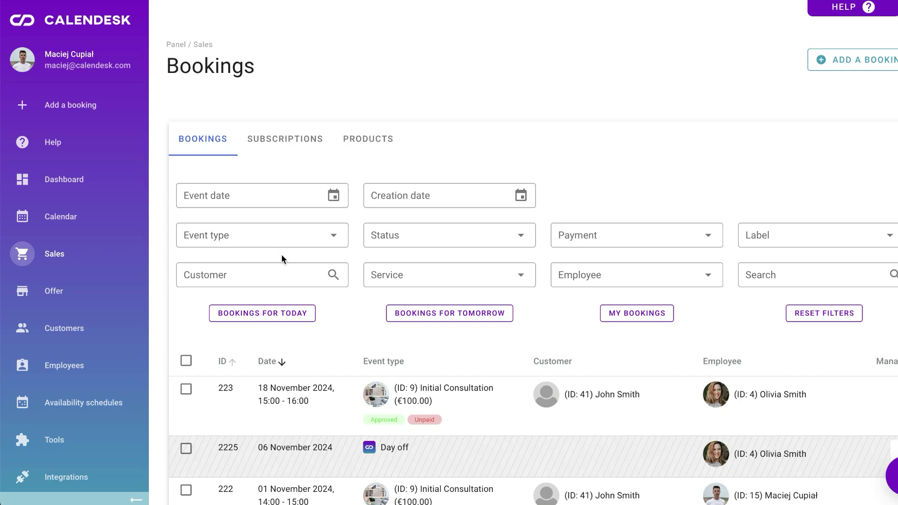
- Filter the bookings to the customer with ID 41 and the employee with ID 4
click(270, 274)
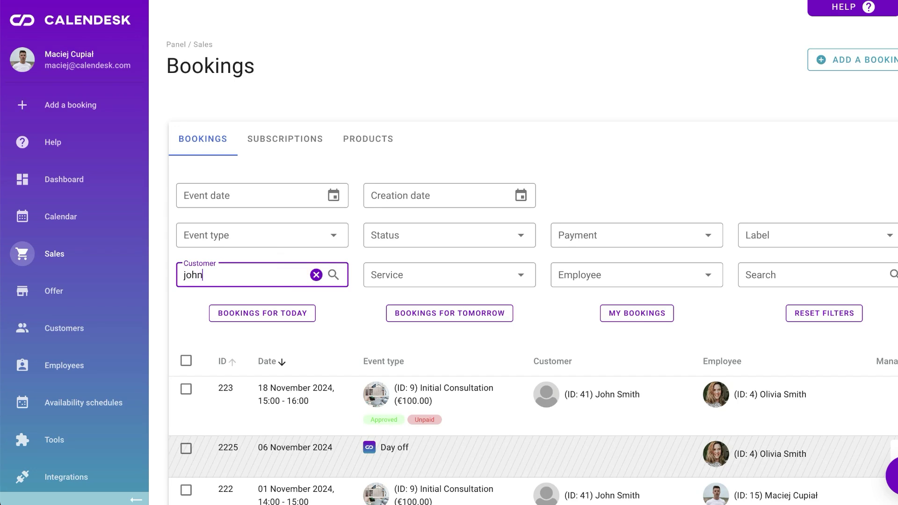
click(261, 338)
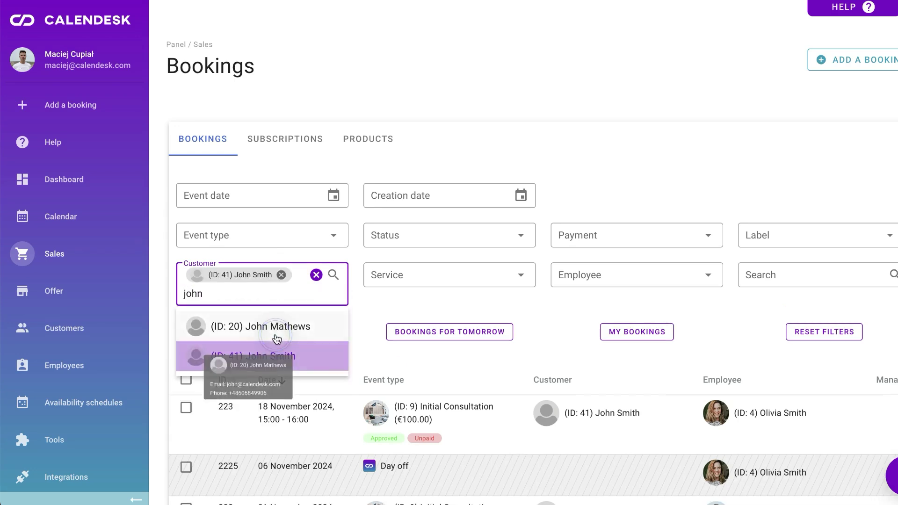
click(614, 274)
text(ol)
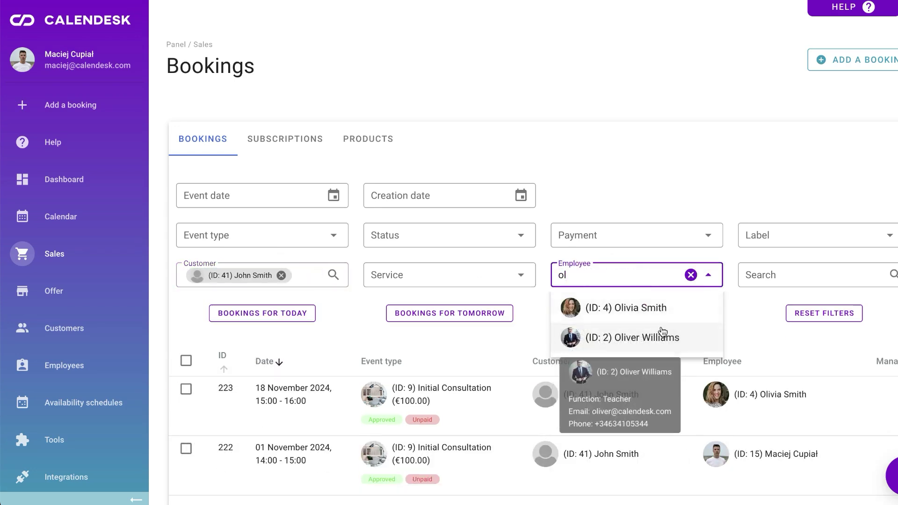
click(664, 308)
click(756, 310)
scroll(756, 311, down, 1)
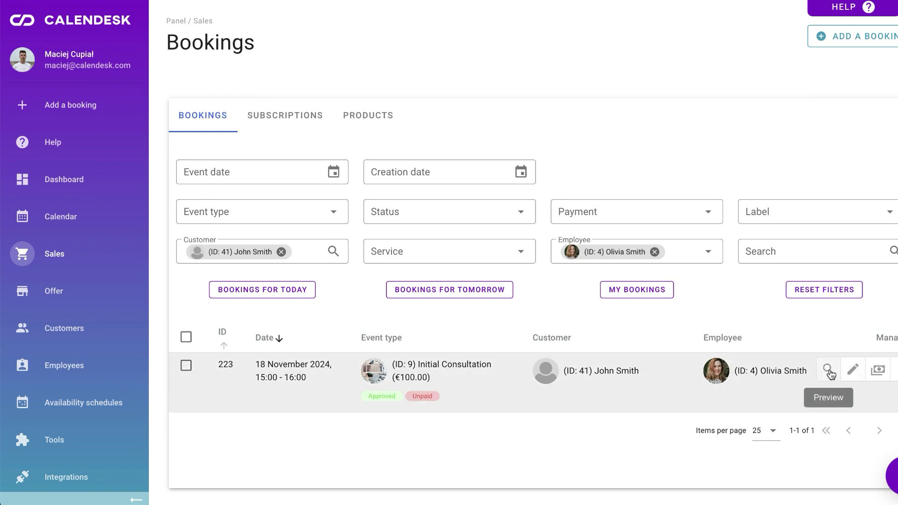
- Preview booking 223 and open it for editing, then close without saving
click(827, 372)
click(665, 44)
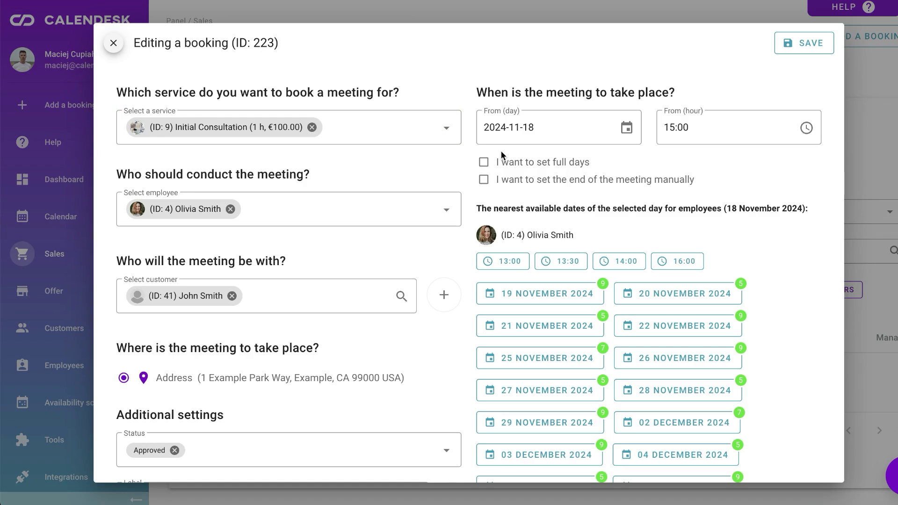
click(114, 44)
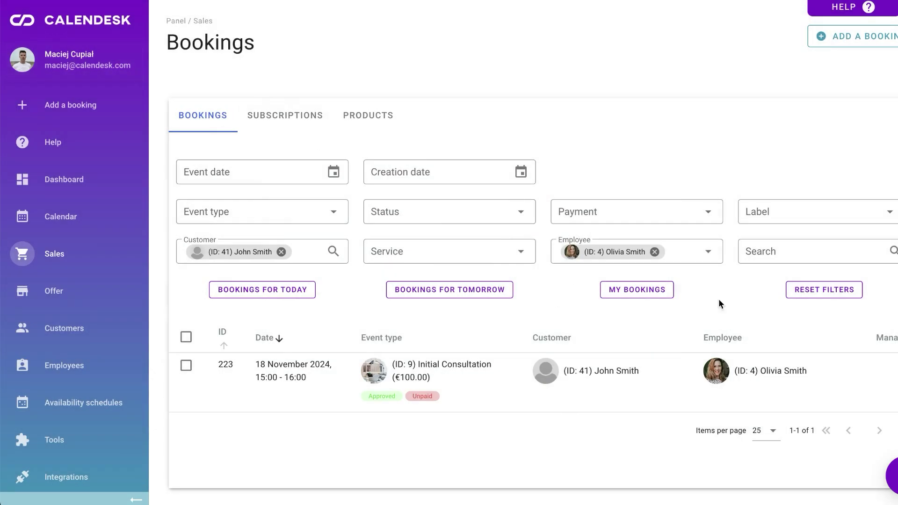
- Reset the filters, select every booking, and bring up the bulk Change status choices
click(778, 296)
click(190, 337)
scroll(189, 337, down, 4)
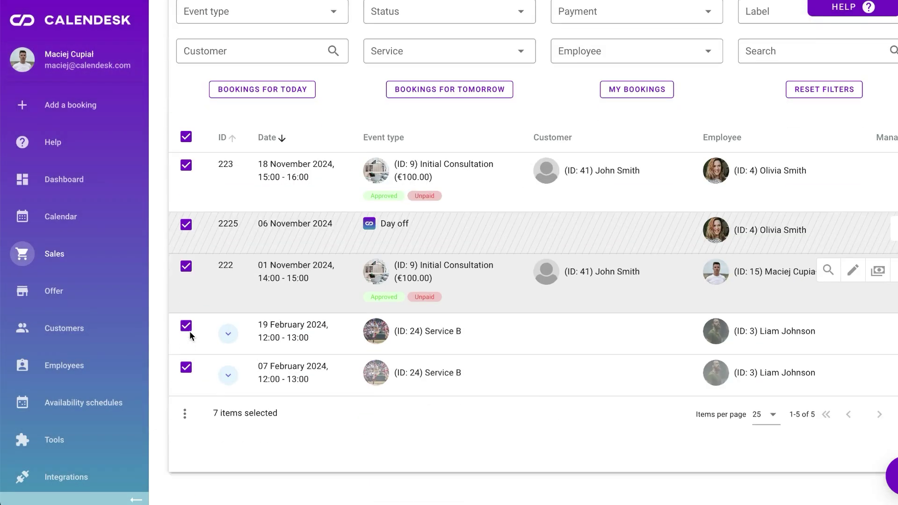
click(184, 429)
click(330, 161)
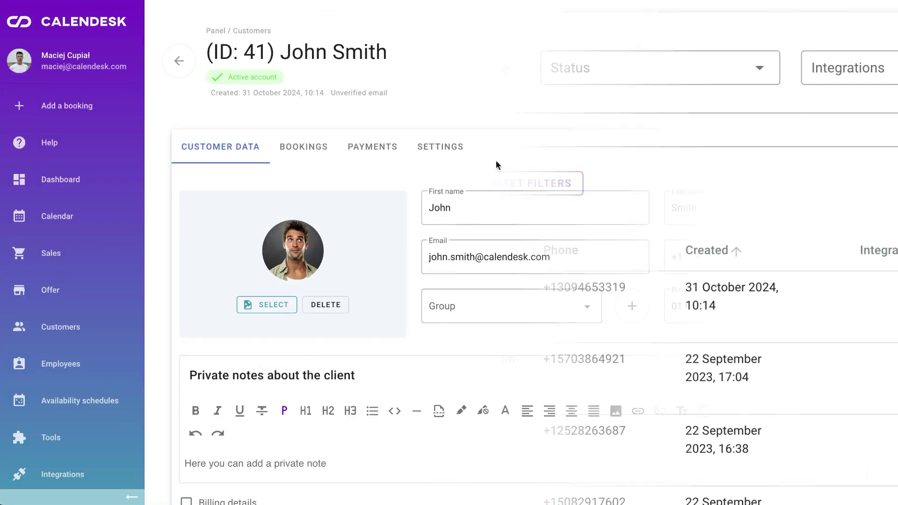
- Add the customer to Best clients with the private note 'He prefers a small espresso before the meeting.'
scroll(497, 165, down, 1)
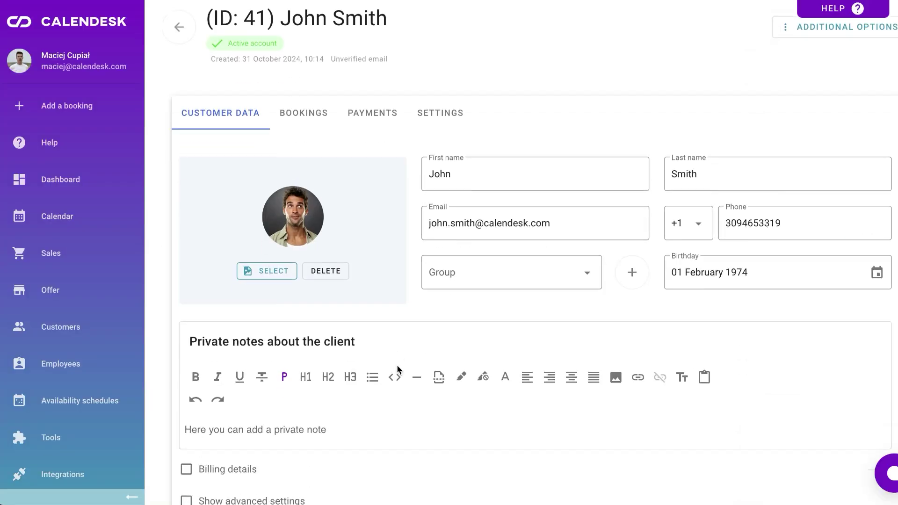
click(445, 269)
click(331, 413)
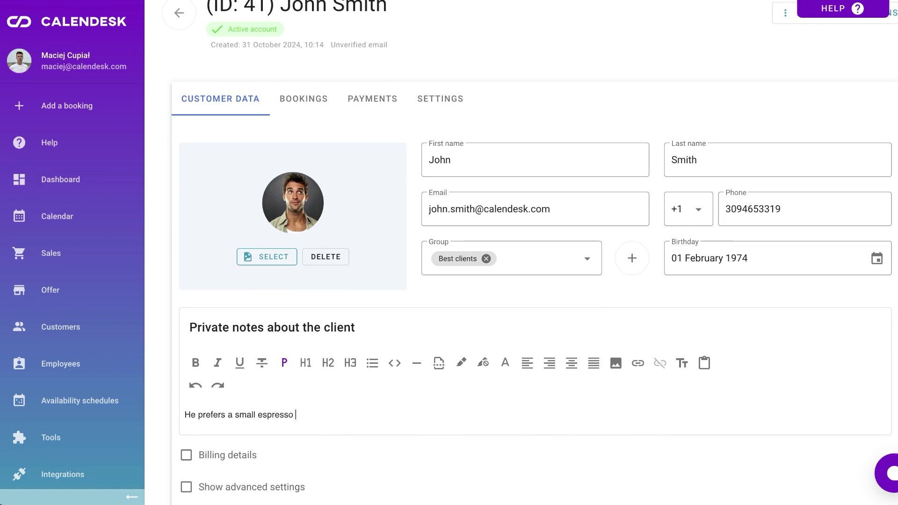
text(He prefers a small espresso before the meeting.)
- Review the customer's bookings (previewing 223), payments and notification settings, then open the school site's sign-in form
scroll(308, 148, up, 1)
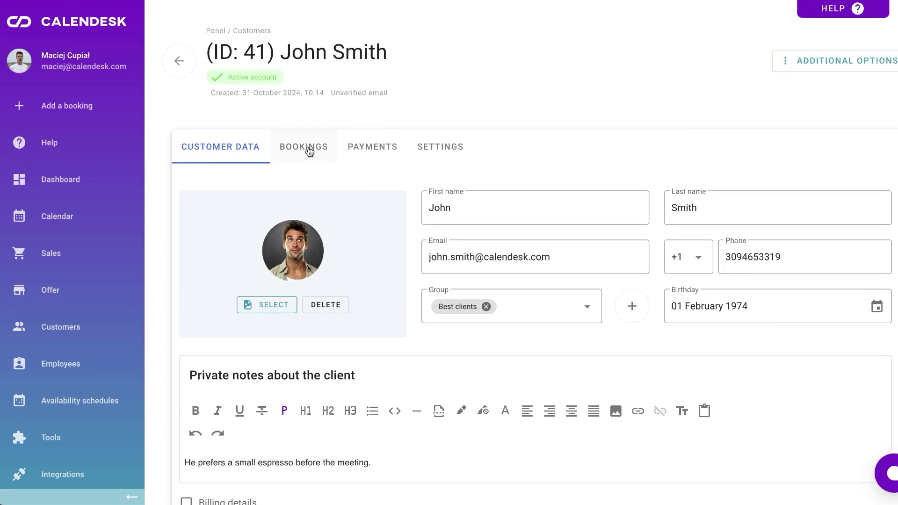
click(309, 147)
click(810, 399)
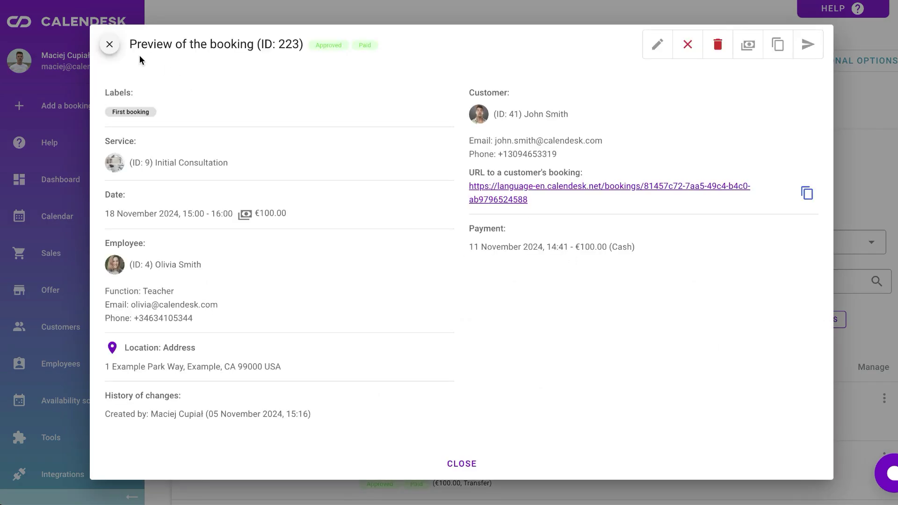
click(108, 42)
click(360, 147)
click(427, 147)
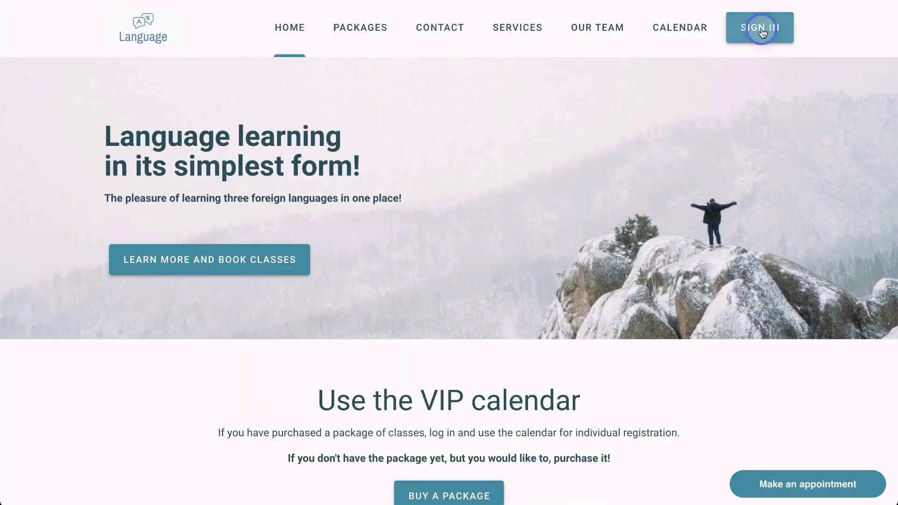
click(761, 29)
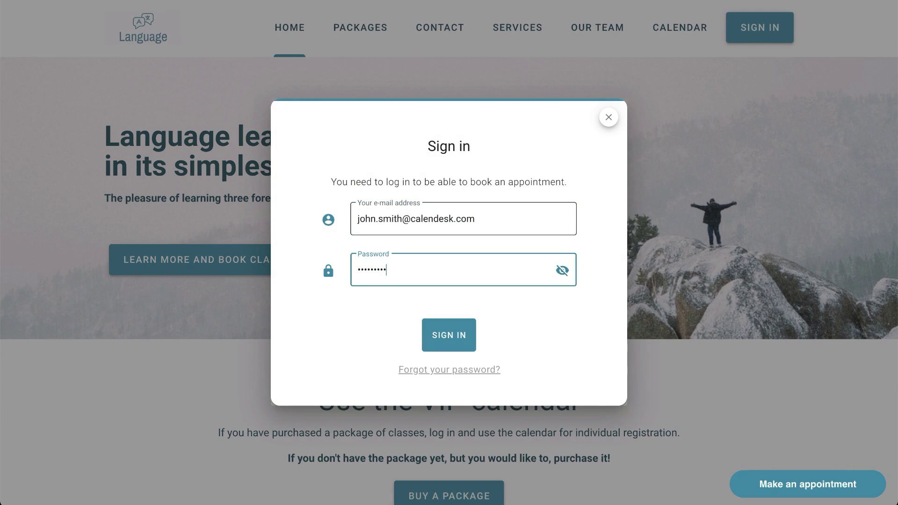
- Sign in as the customer and view his bookings and subscriptions
key(Return)
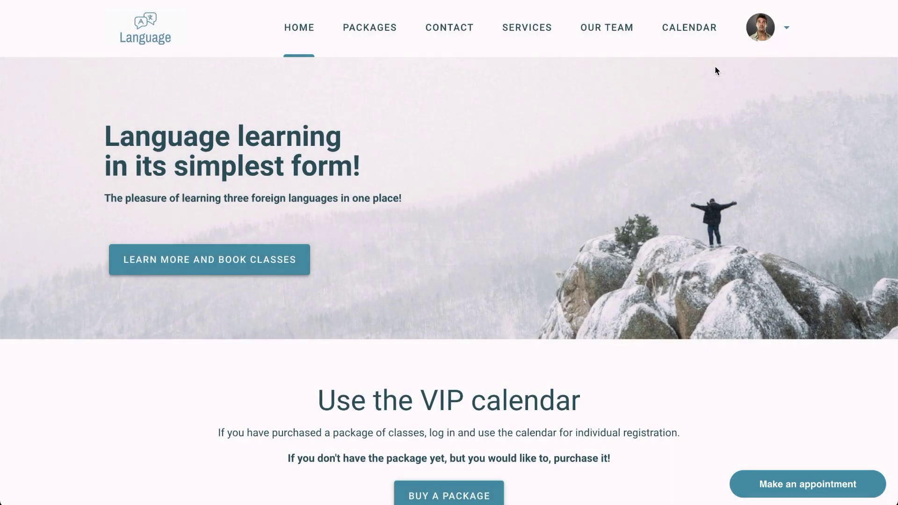
click(777, 29)
click(738, 82)
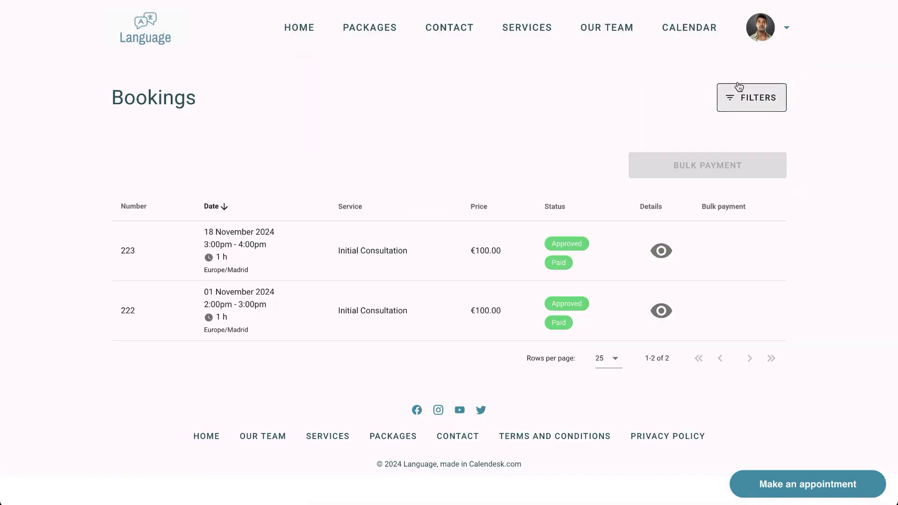
click(761, 28)
click(746, 118)
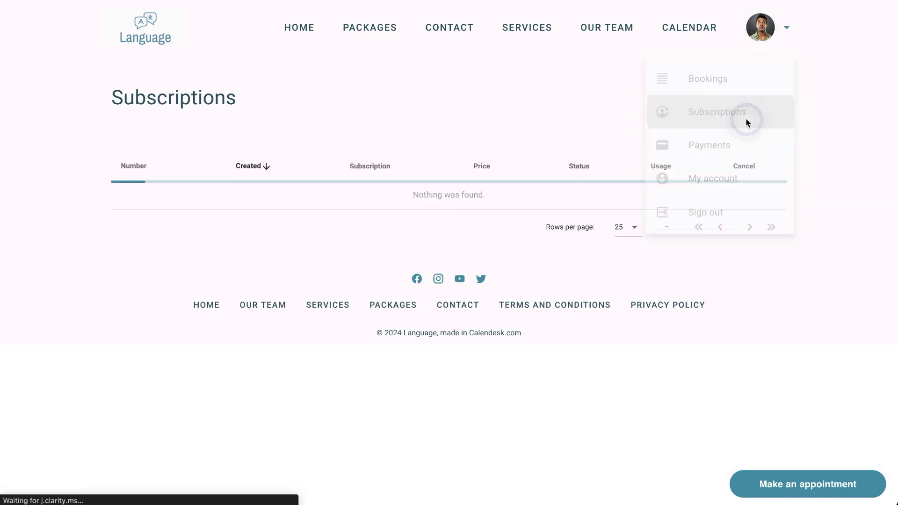
- View the customer's payments and profile page, scrolling down to the booking calendar
click(763, 38)
click(744, 143)
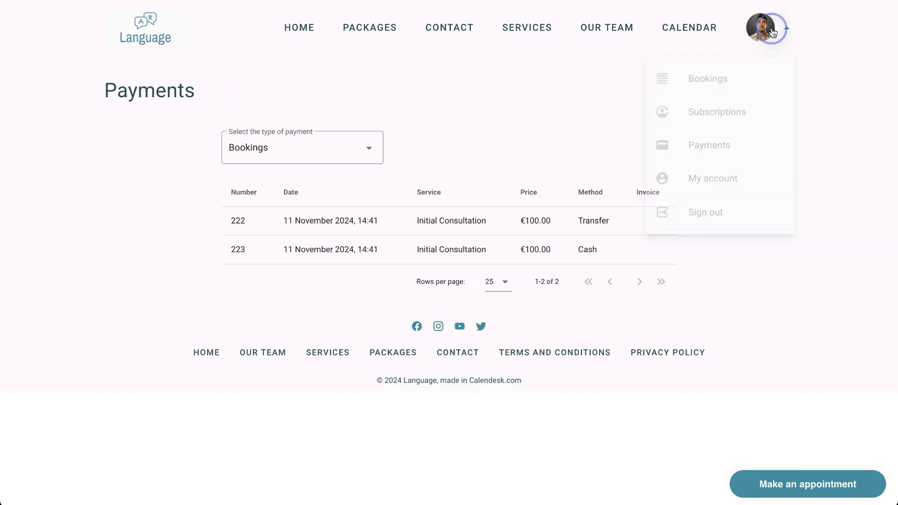
click(732, 180)
scroll(462, 262, down, 9)
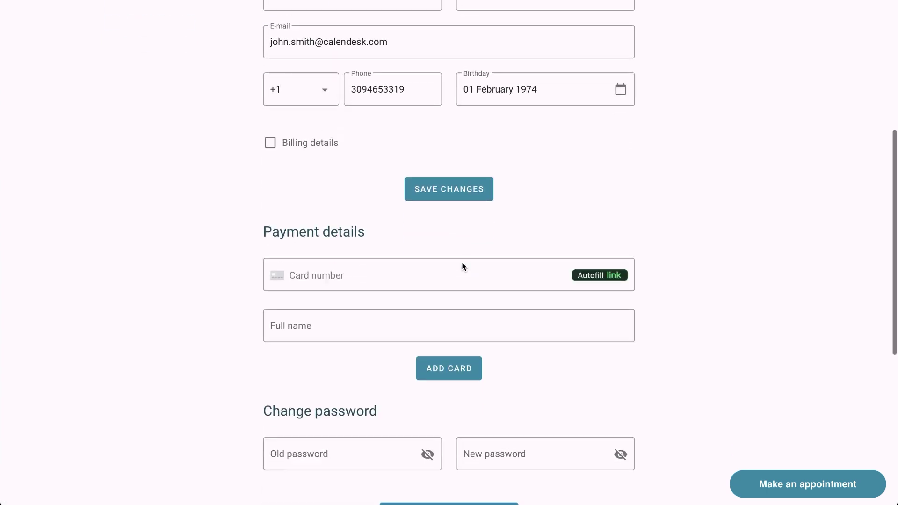
scroll(462, 264, down, 4)
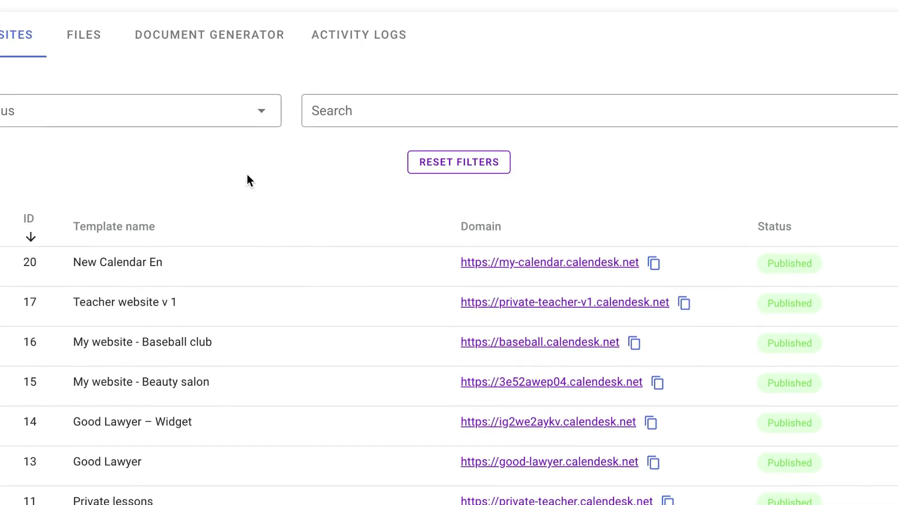
- Browse through the list of stored files
click(84, 37)
scroll(119, 161, down, 10)
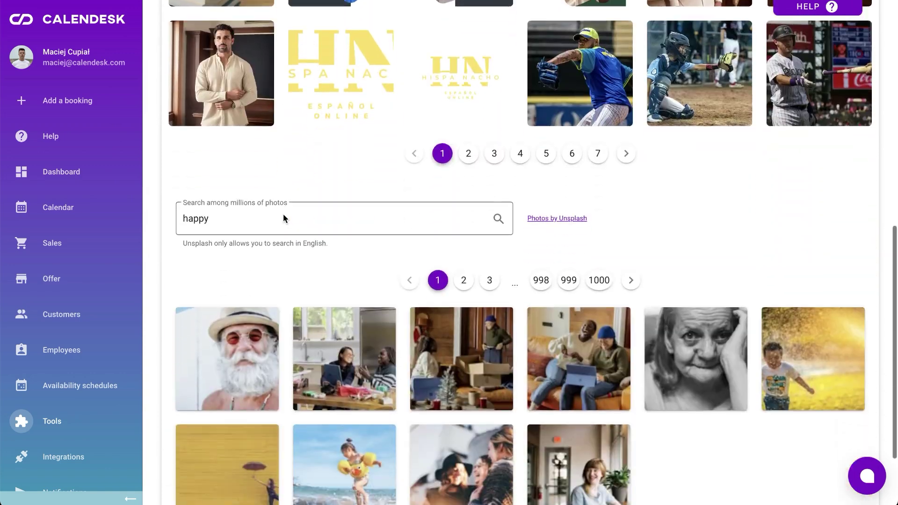
scroll(282, 217, down, 2)
scroll(283, 165, up, 15)
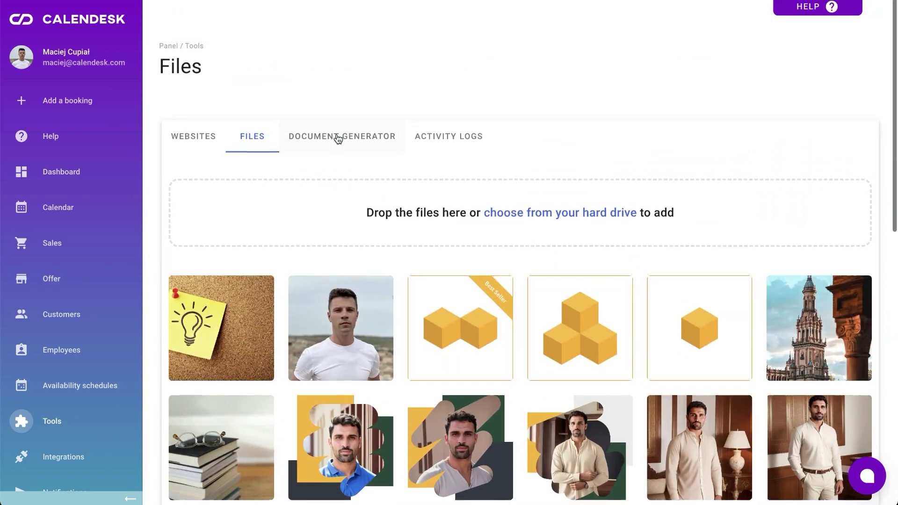
- Read the generated Terms and Conditions, then show the activity log of recent changes
click(335, 137)
scroll(393, 284, down, 7)
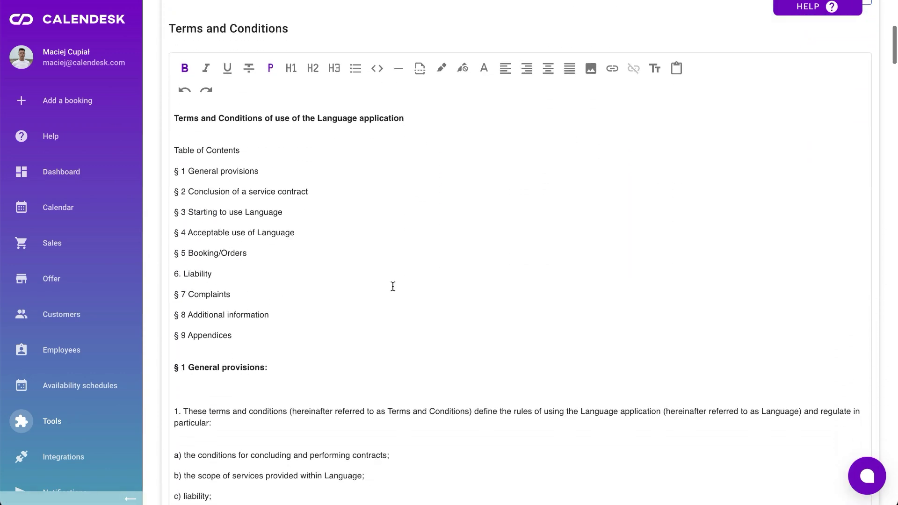
scroll(393, 286, up, 1)
scroll(392, 285, up, 6)
click(446, 138)
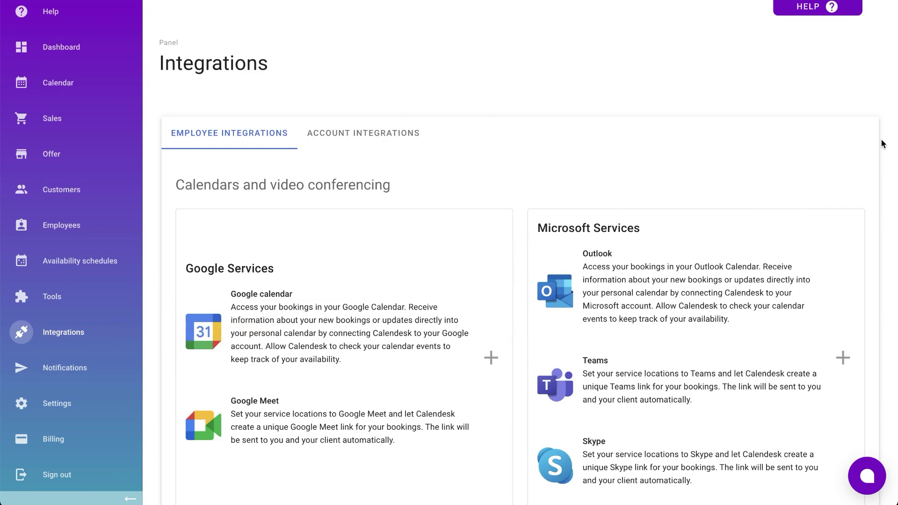
- Scroll through the employee integrations: Google Calendar, Google Meet, Outlook, Teams and Skype
scroll(882, 144, down, 1)
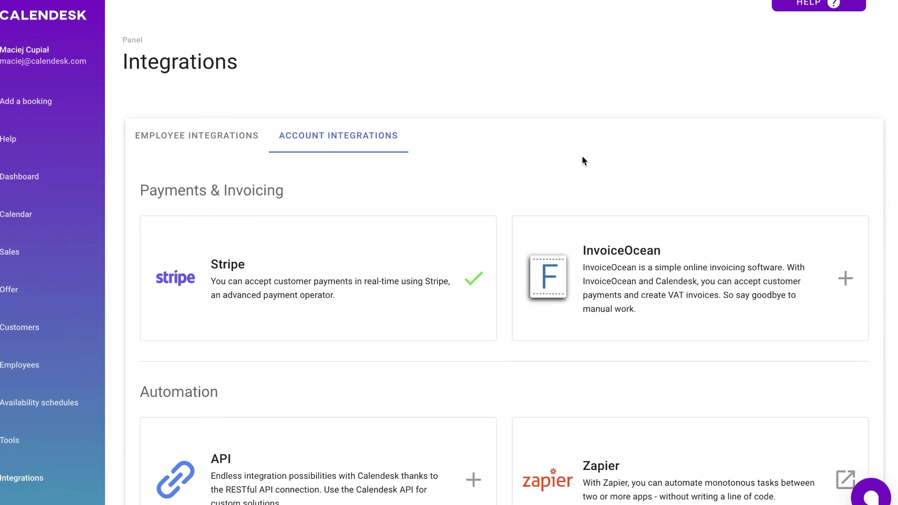
scroll(582, 156, down, 5)
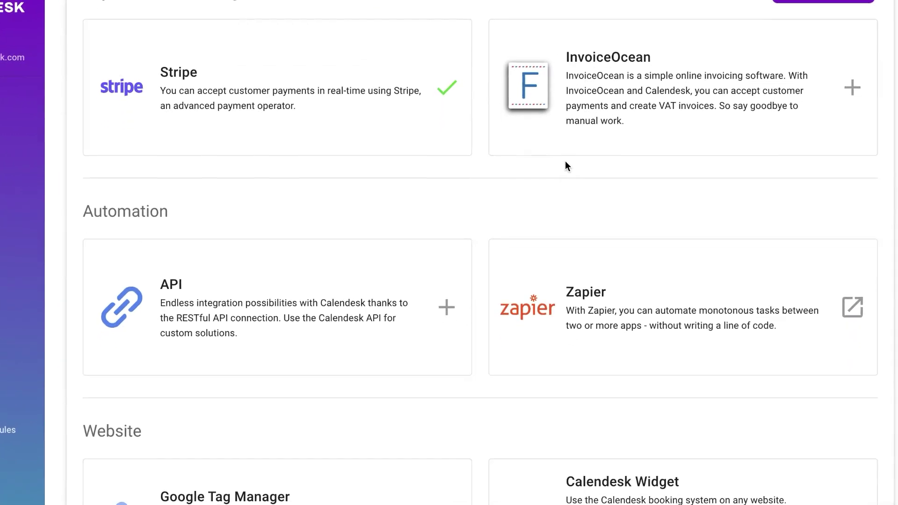
scroll(565, 167, down, 3)
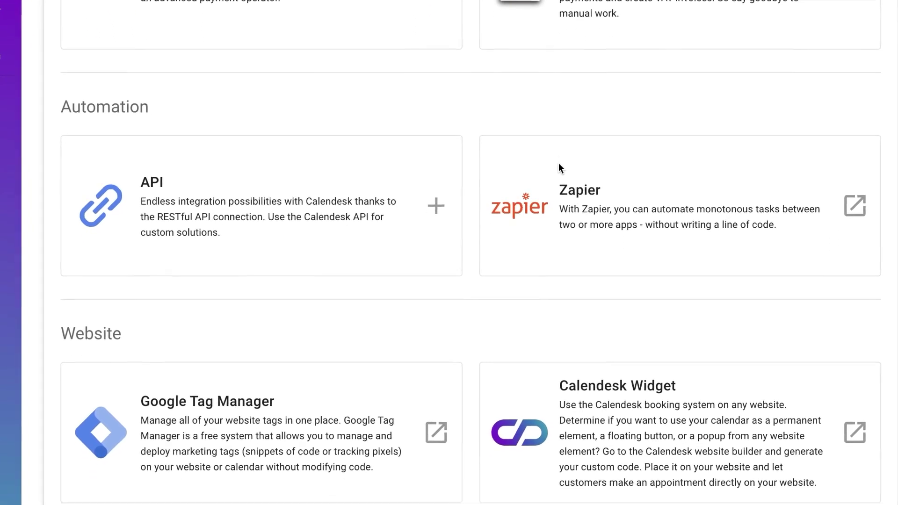
click(599, 205)
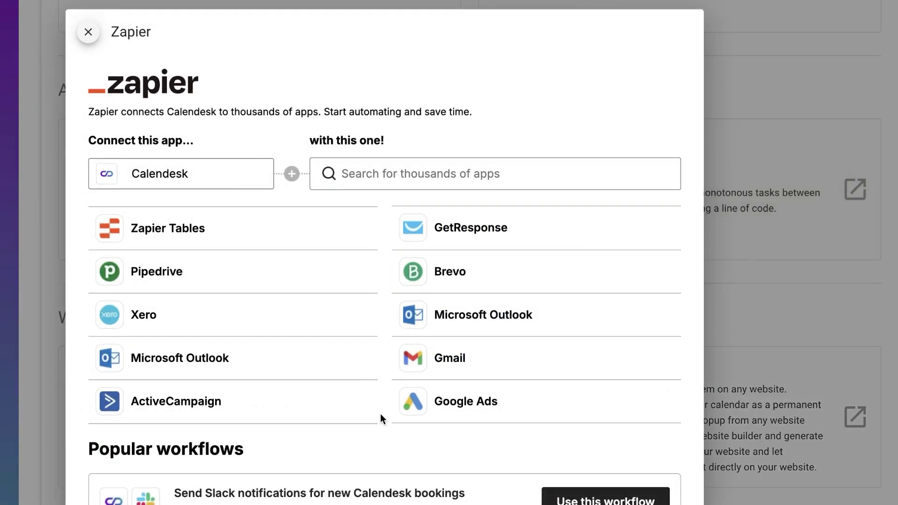
scroll(381, 449, down, 7)
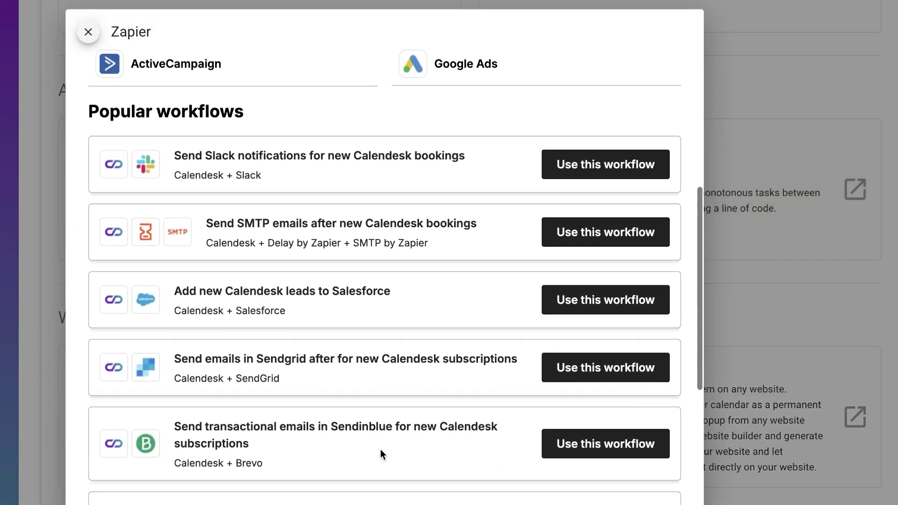
scroll(381, 450, down, 6)
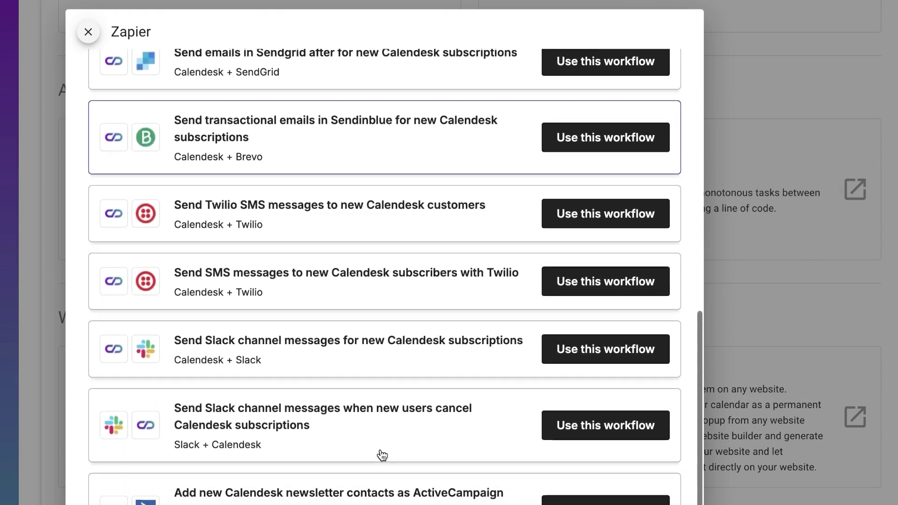
scroll(381, 456, down, 2)
key(Escape)
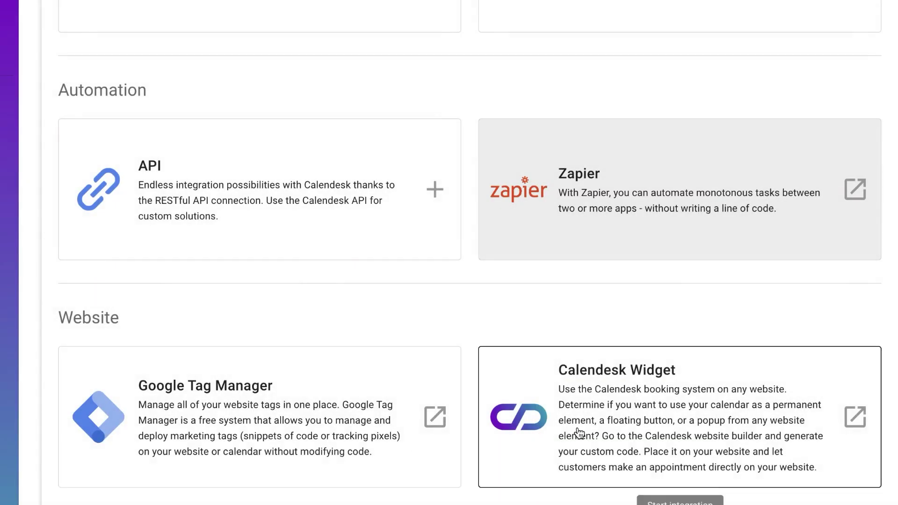
scroll(580, 433, down, 4)
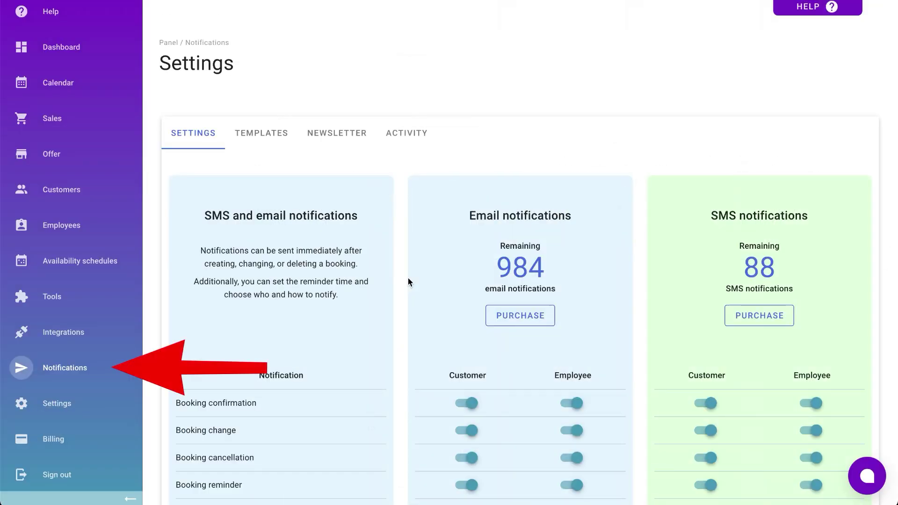
- Allow different send times per reminder type and add another reminder
scroll(408, 279, down, 4)
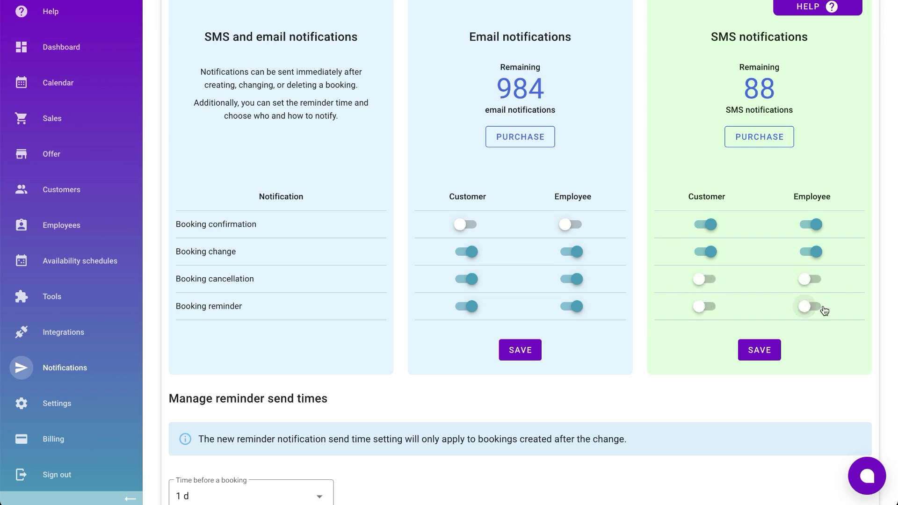
scroll(599, 361, down, 3)
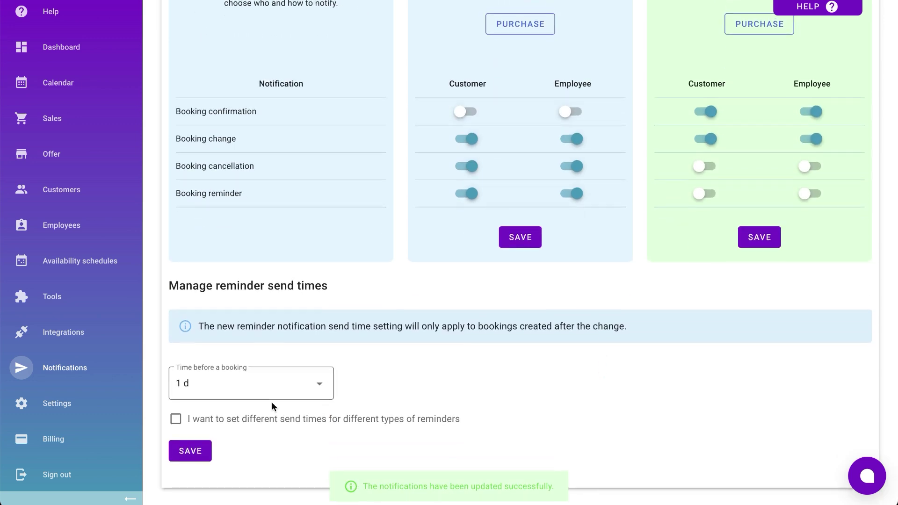
click(271, 417)
scroll(269, 419, down, 2)
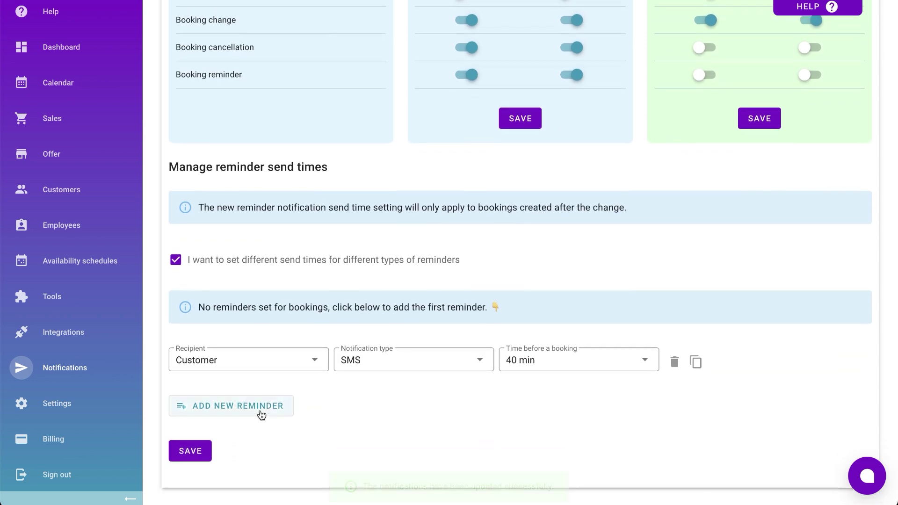
click(261, 414)
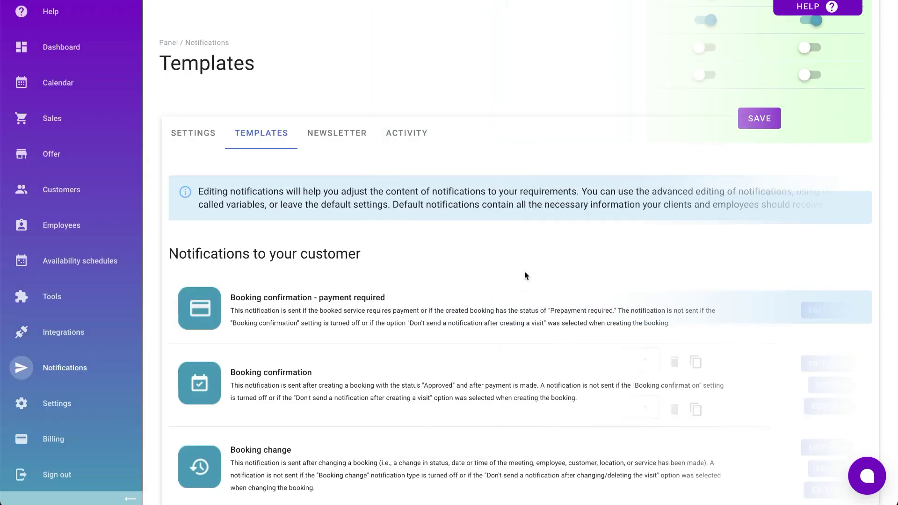
- Insert the customer's first name after 'Hi' in the Booking confirmation email and save it
scroll(525, 275, down, 2)
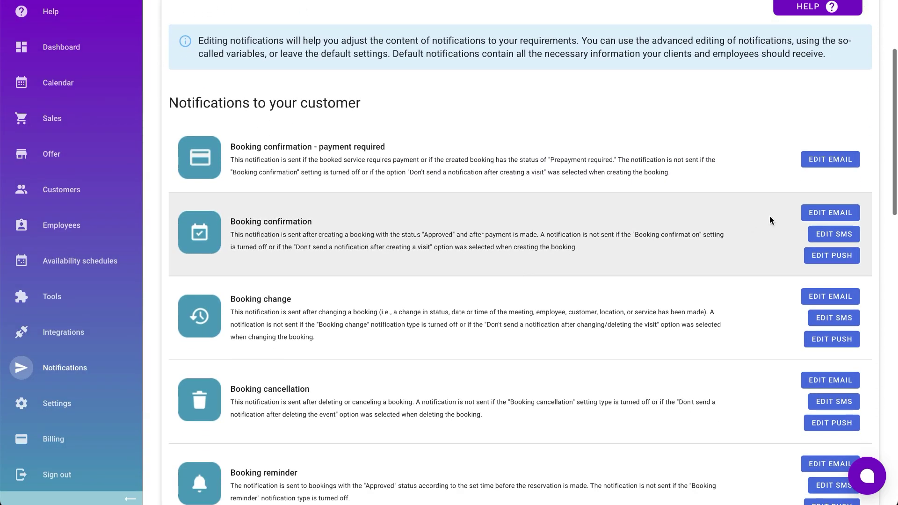
click(811, 213)
scroll(260, 342, down, 2)
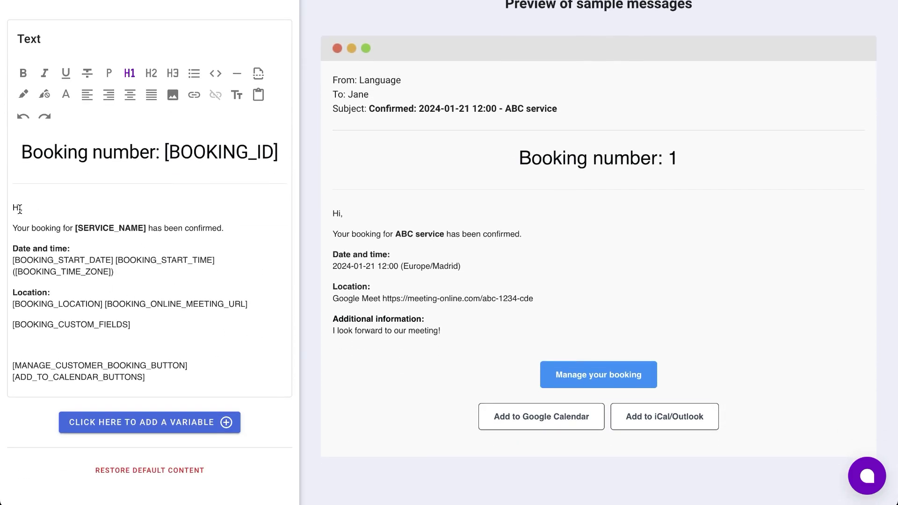
click(120, 421)
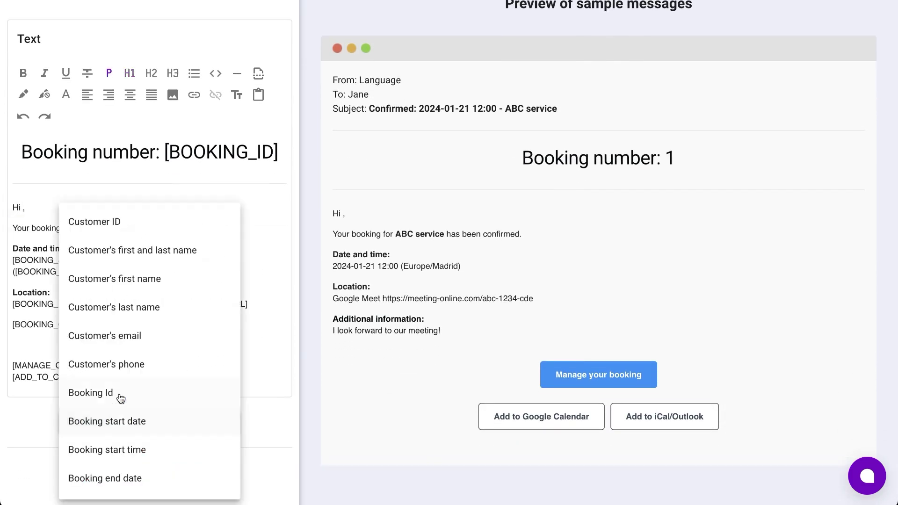
click(130, 287)
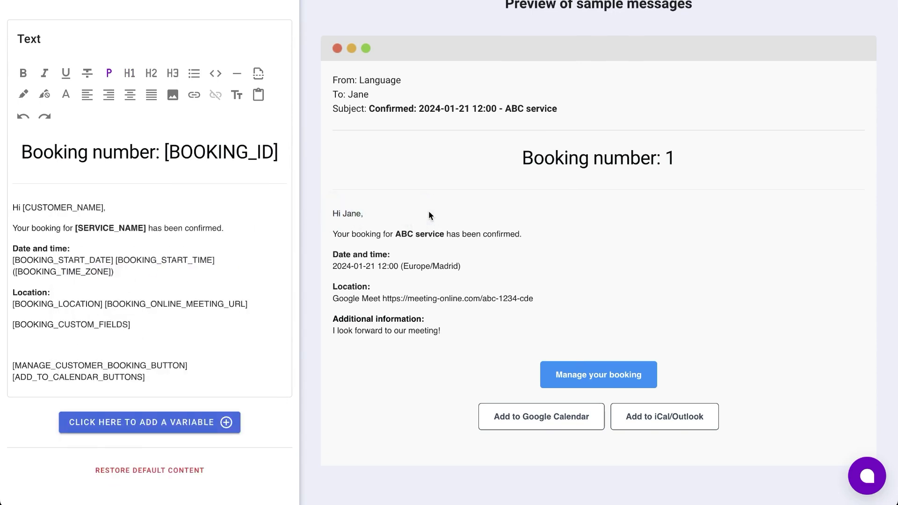
scroll(428, 212, up, 3)
click(859, 20)
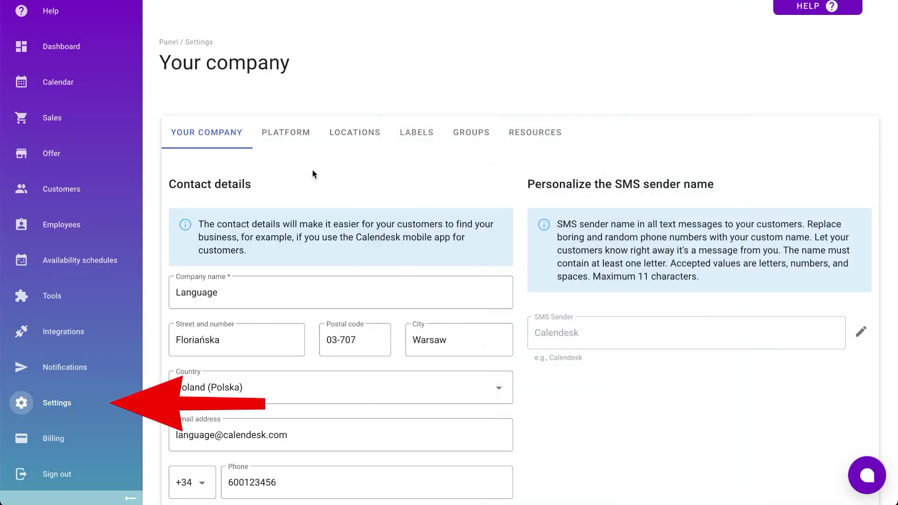
- Review the company details, then view the general Platform settings
scroll(313, 174, down, 1)
click(292, 88)
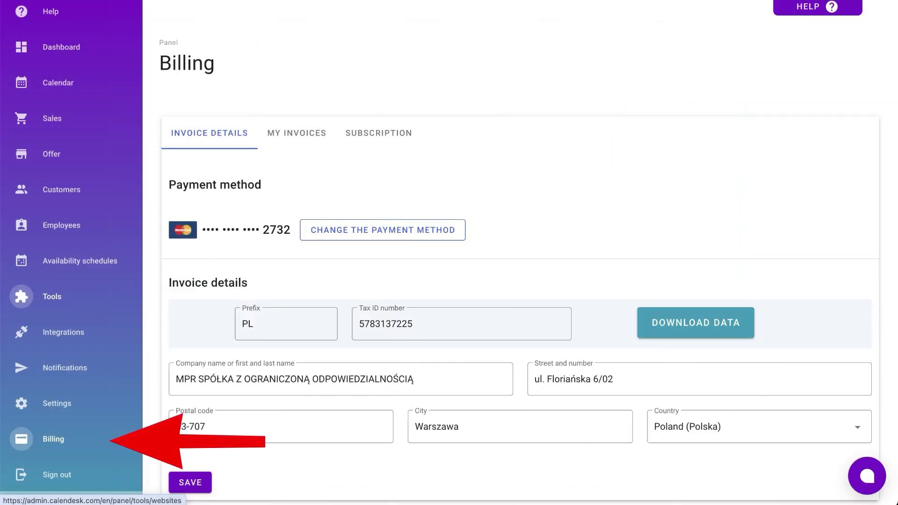
- View the current subscription plan and SMS packages in Billing
click(379, 133)
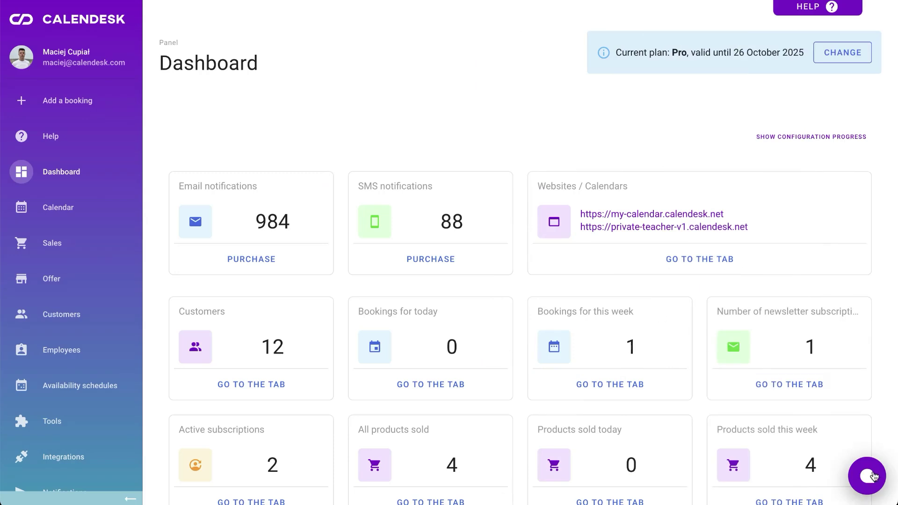
- Open the support chat form, enter the contact e-mail and write 'Hello, I need your help :)'
click(867, 476)
click(702, 405)
click(702, 173)
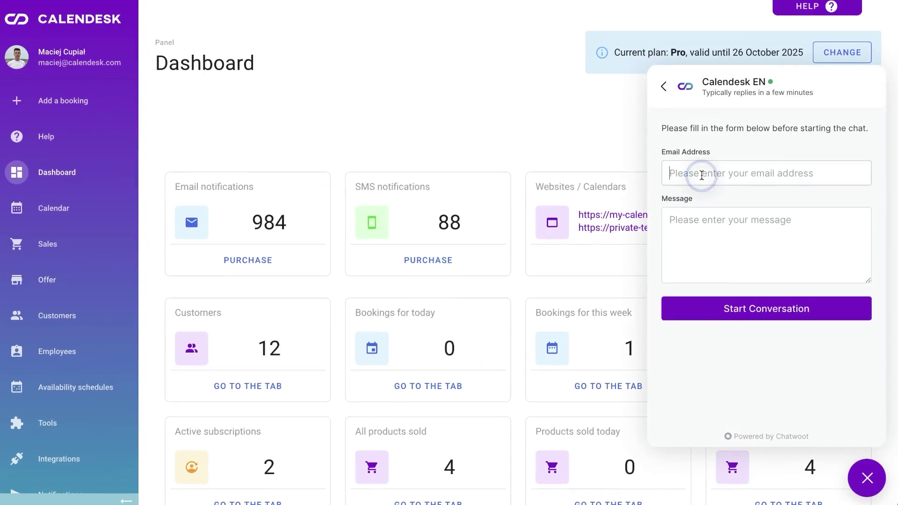
click(765, 247)
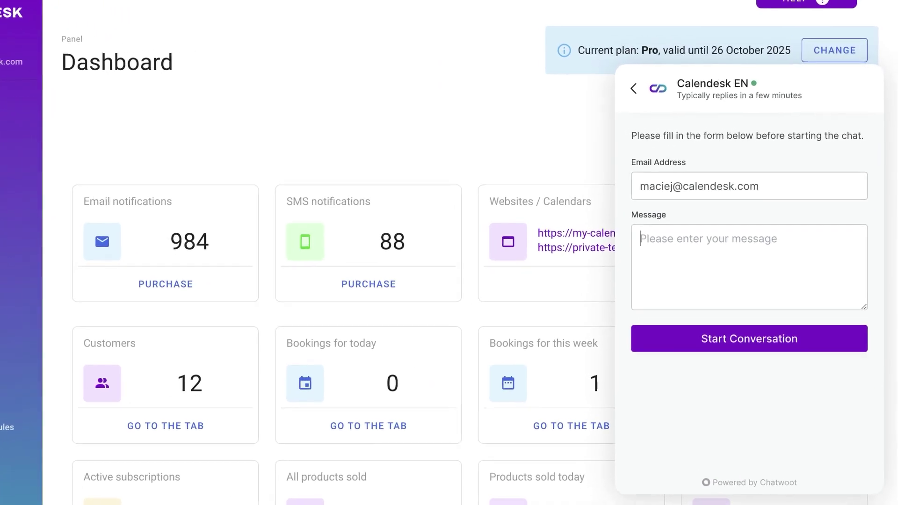
text(Hello, I need your he)
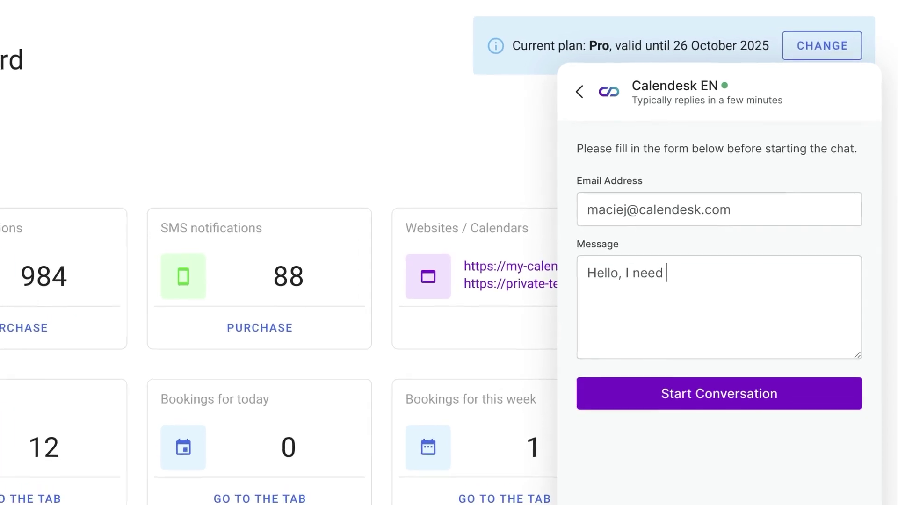
text(lp :))
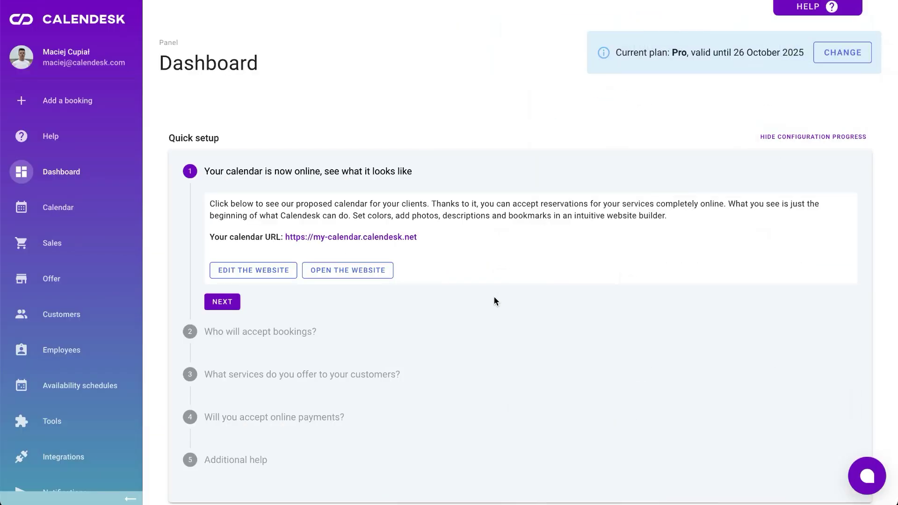
- Start an online free consultation for Thu 14 Nov 12:00PM, abandon it, and open the Help Center
scroll(495, 301, down, 3)
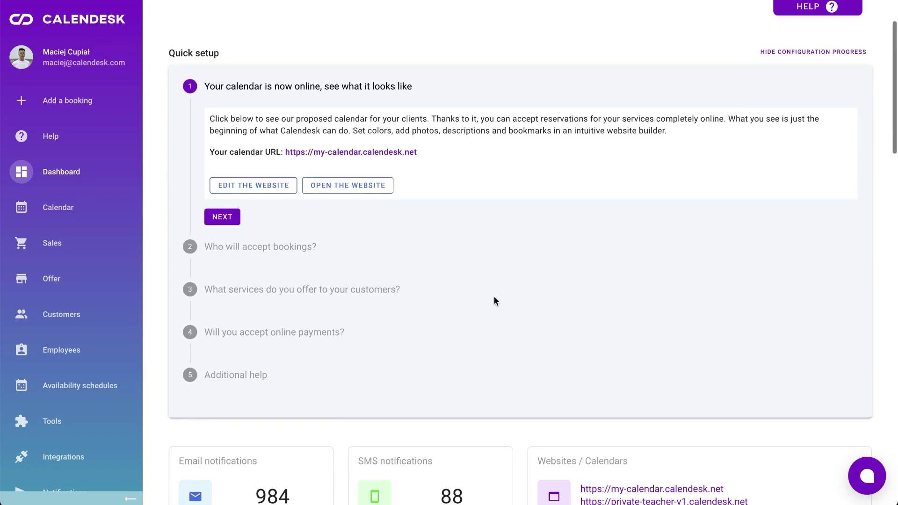
click(249, 270)
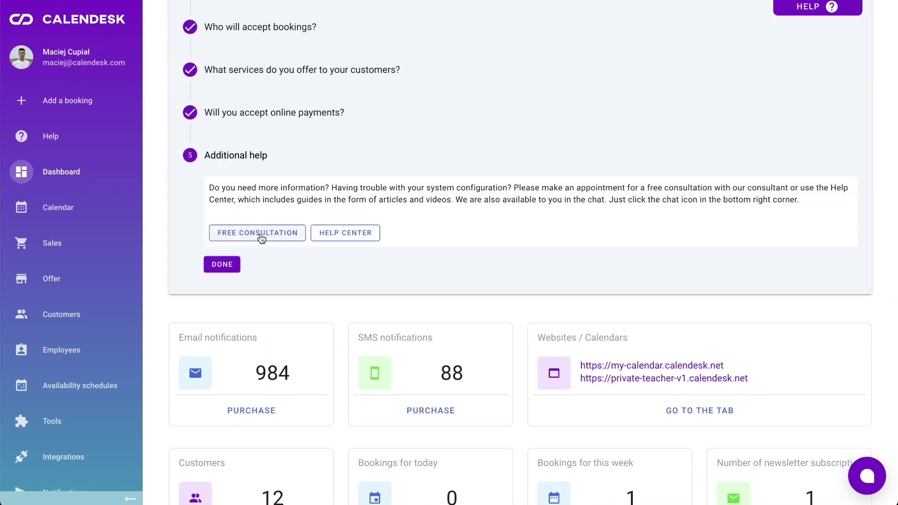
click(259, 236)
click(323, 185)
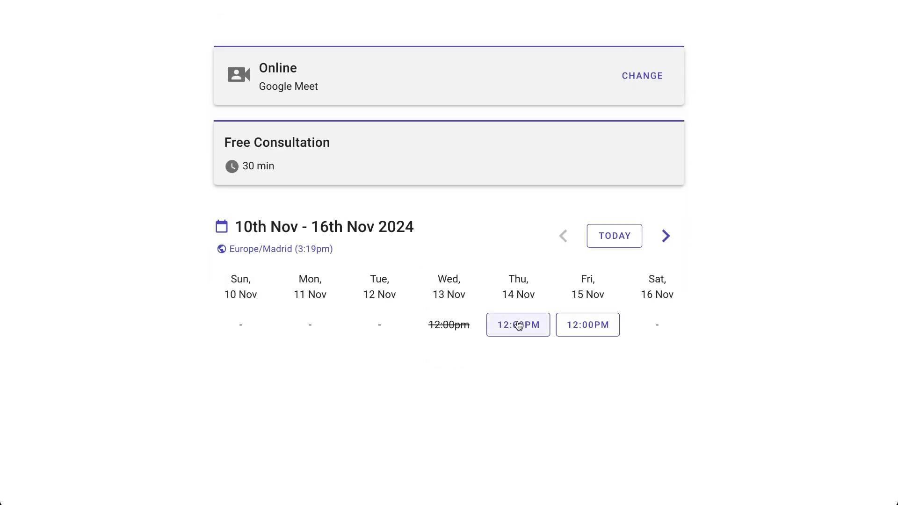
click(520, 326)
click(624, 45)
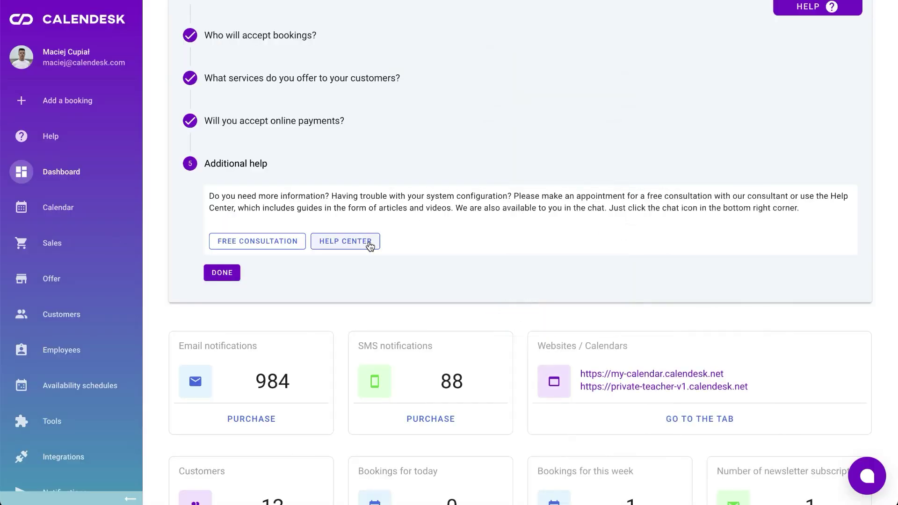
click(370, 243)
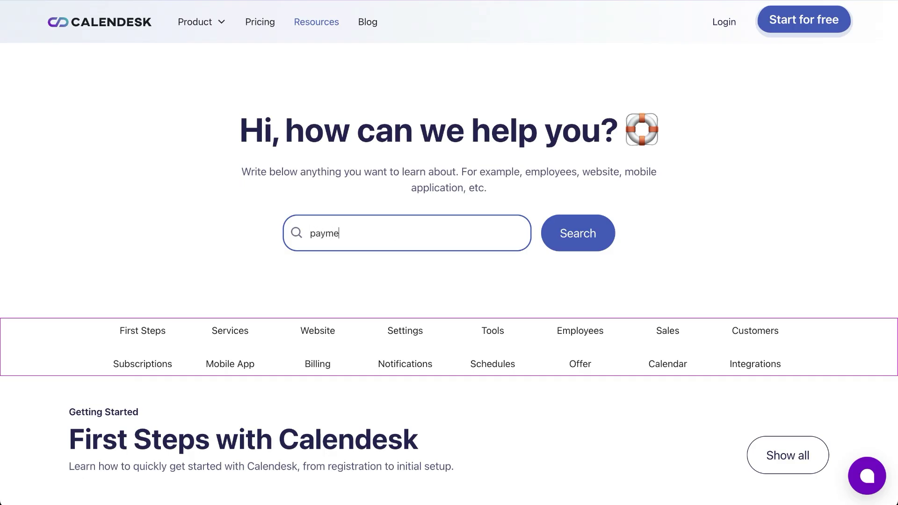
- Search the Help Center for 'payments' and read the 'How to integrate Stripe payments?' article
key(Return)
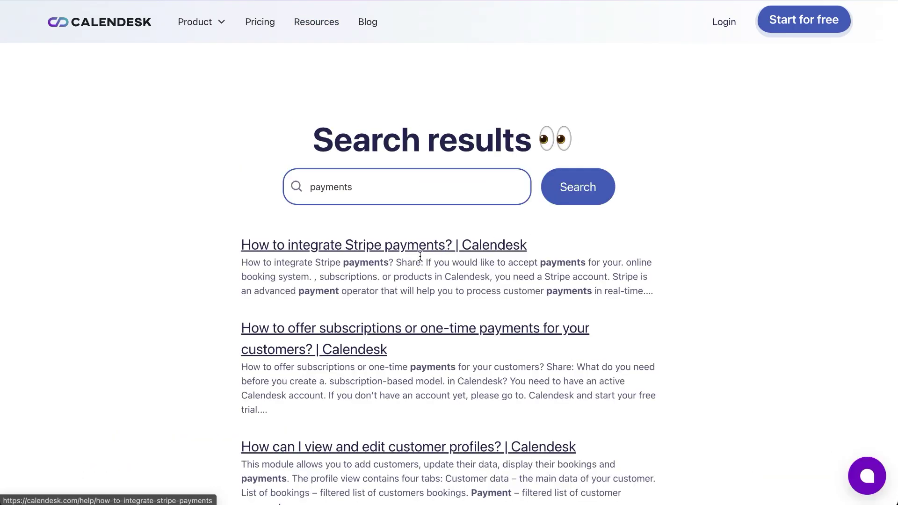
click(416, 248)
scroll(414, 246, down, 7)
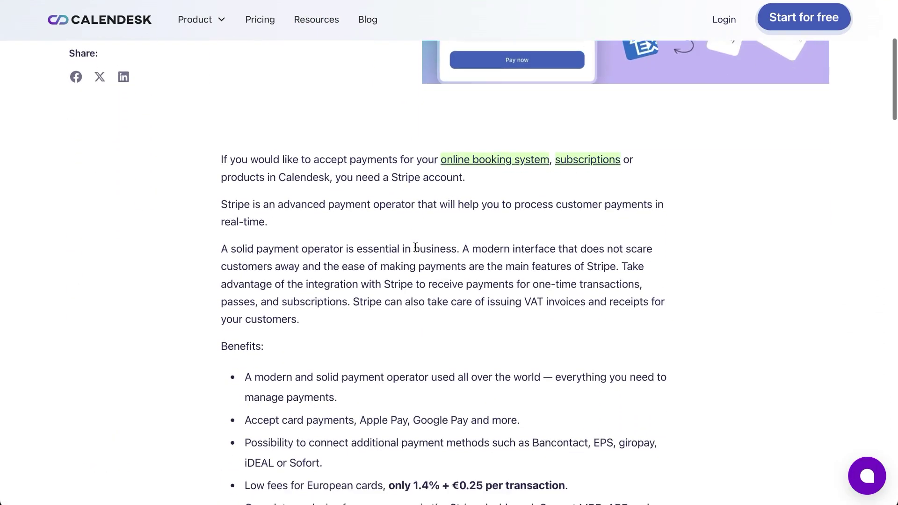
scroll(415, 247, down, 20)
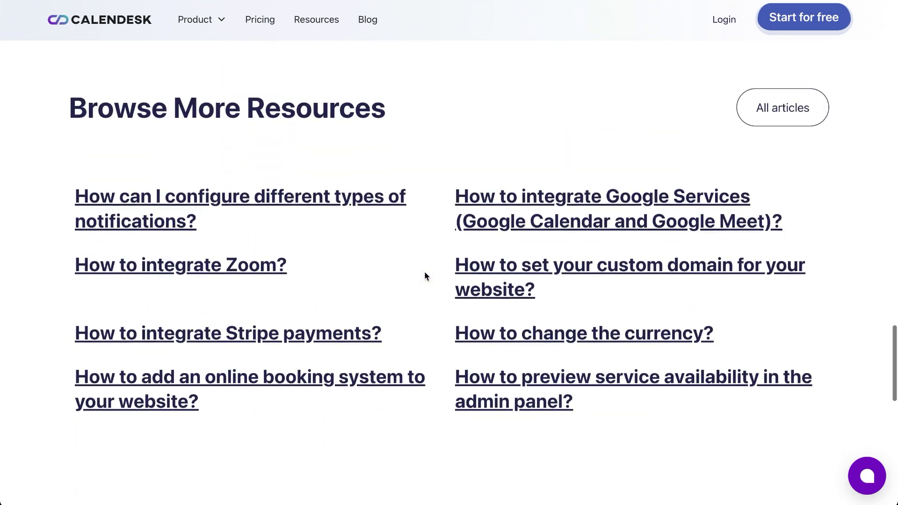